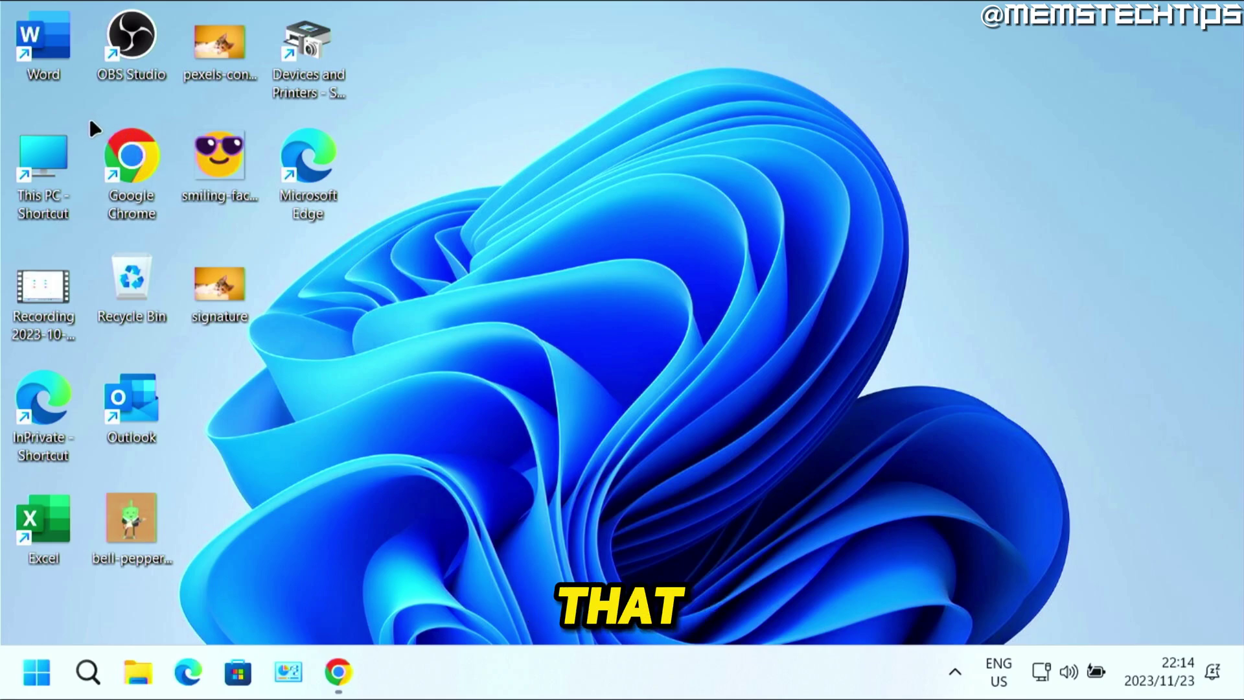
Restore the Chrome window holding the GitHub winutil README
click(158, 209)
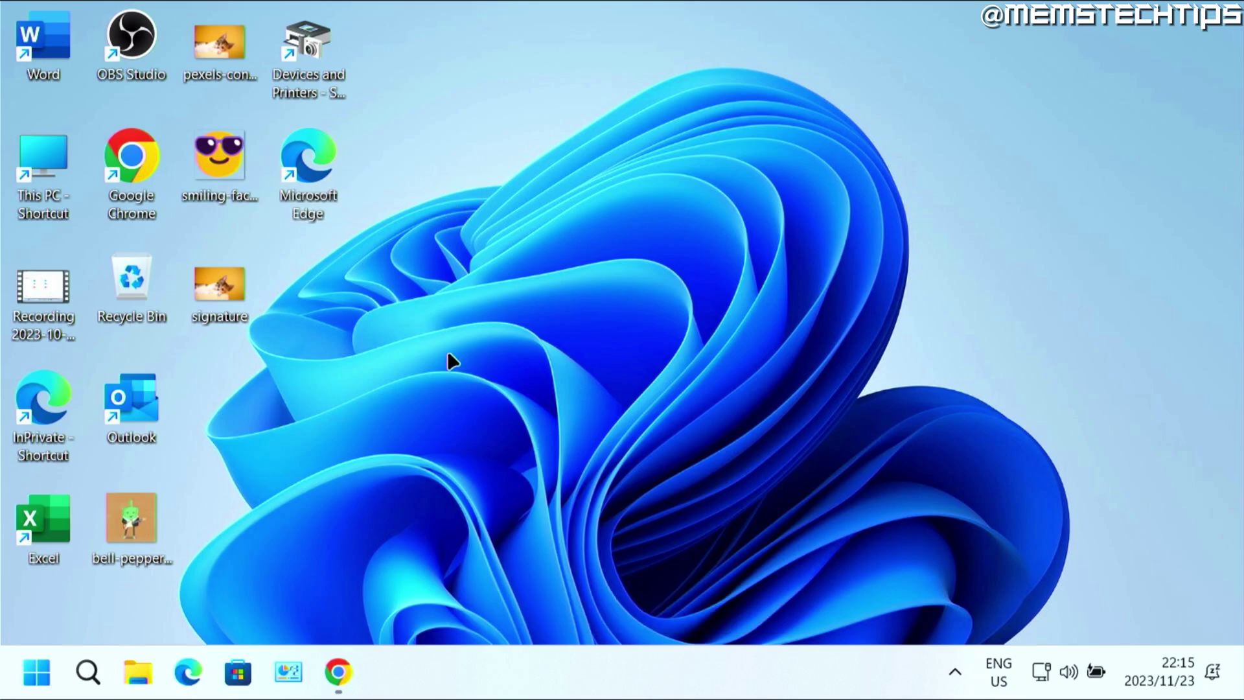
click(339, 672)
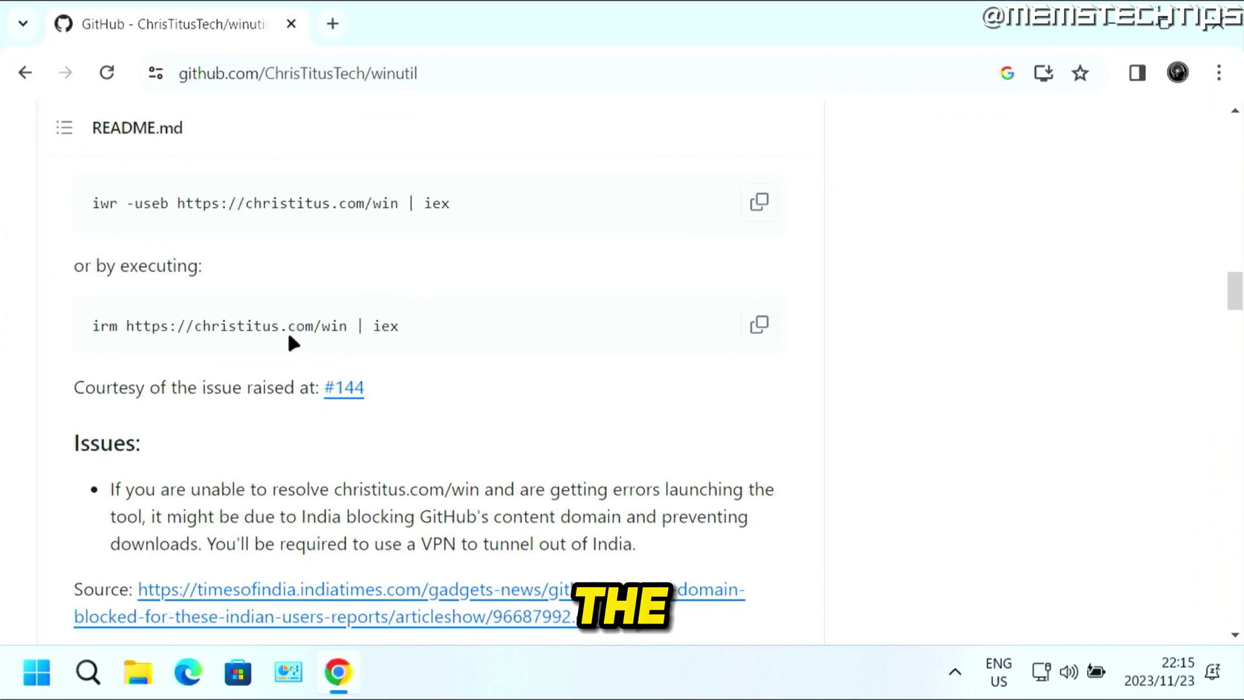
drag(1239, 295, 1232, 222)
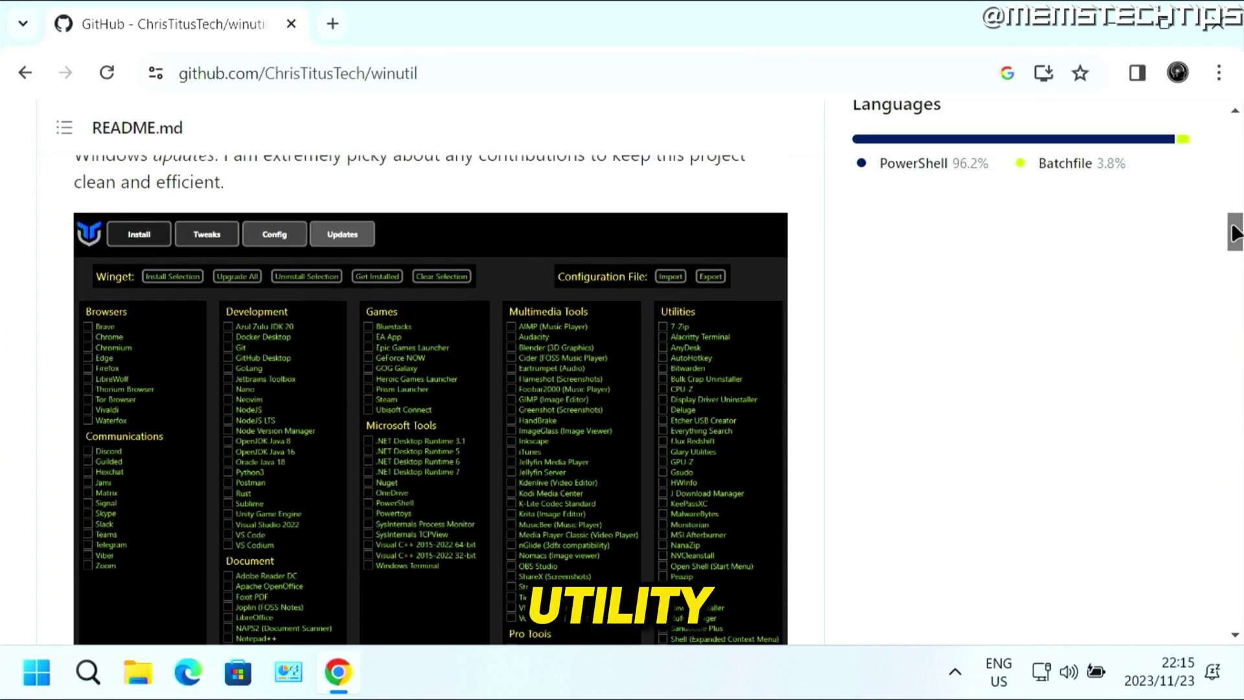
scroll(1232, 221, up, 1)
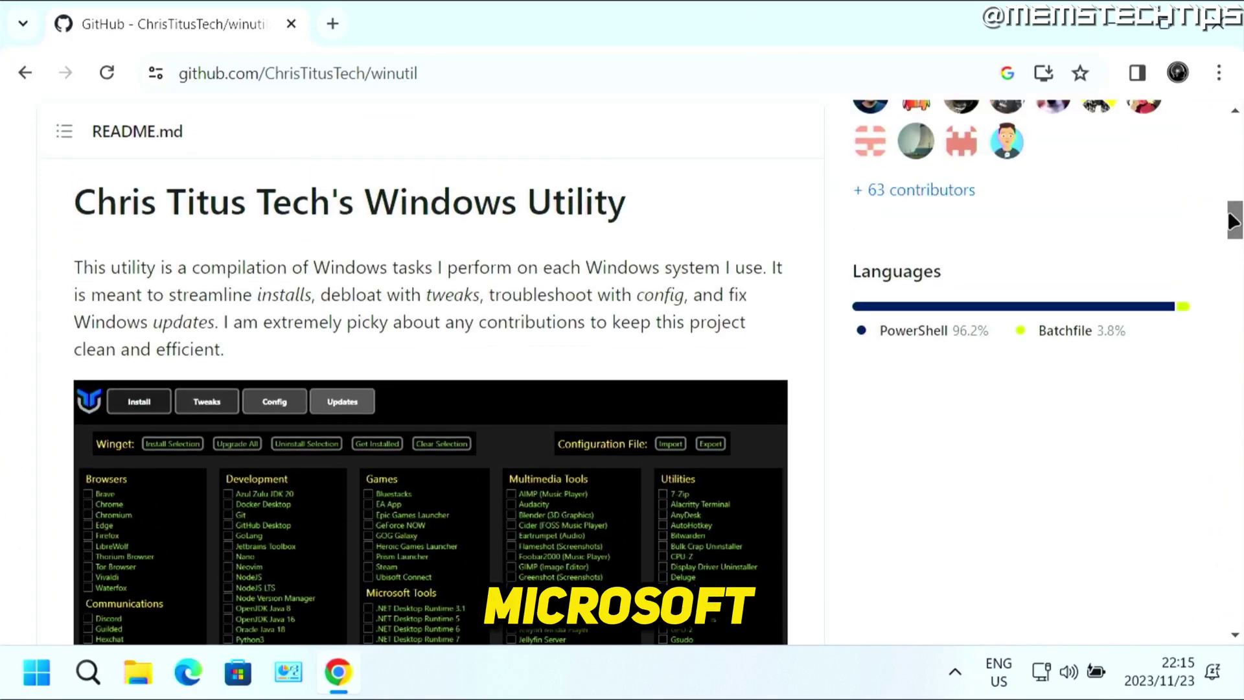
drag(1233, 223, 1229, 286)
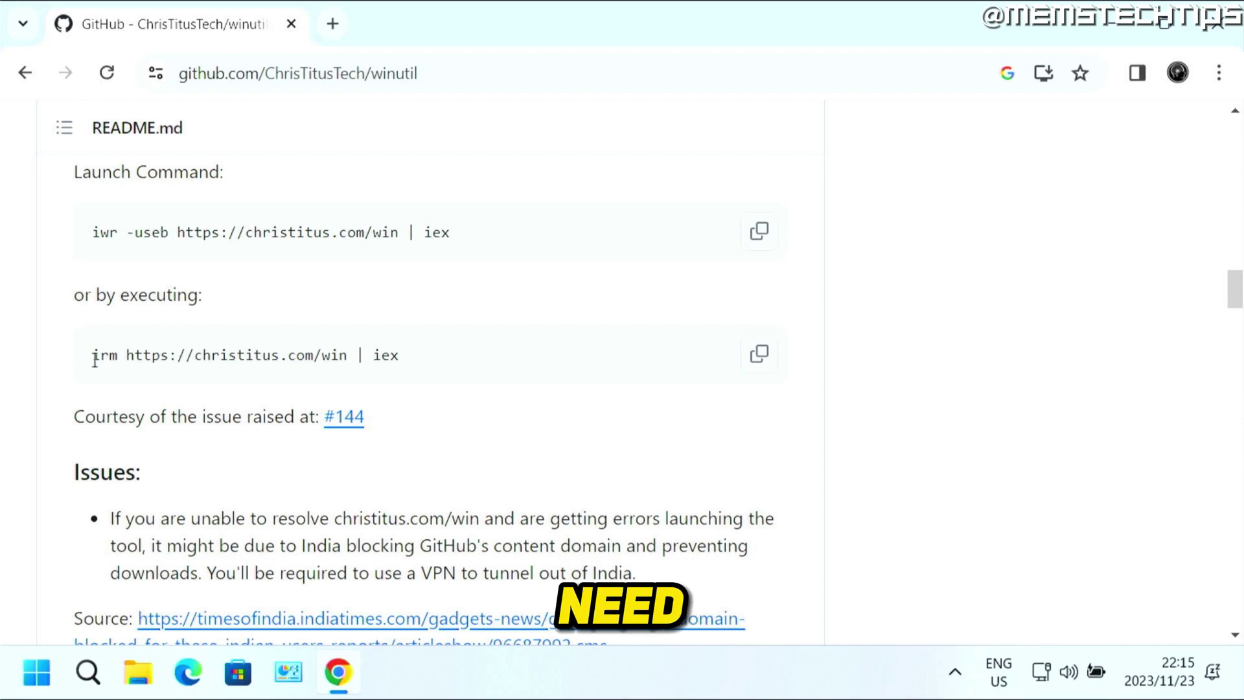
drag(94, 358, 409, 357)
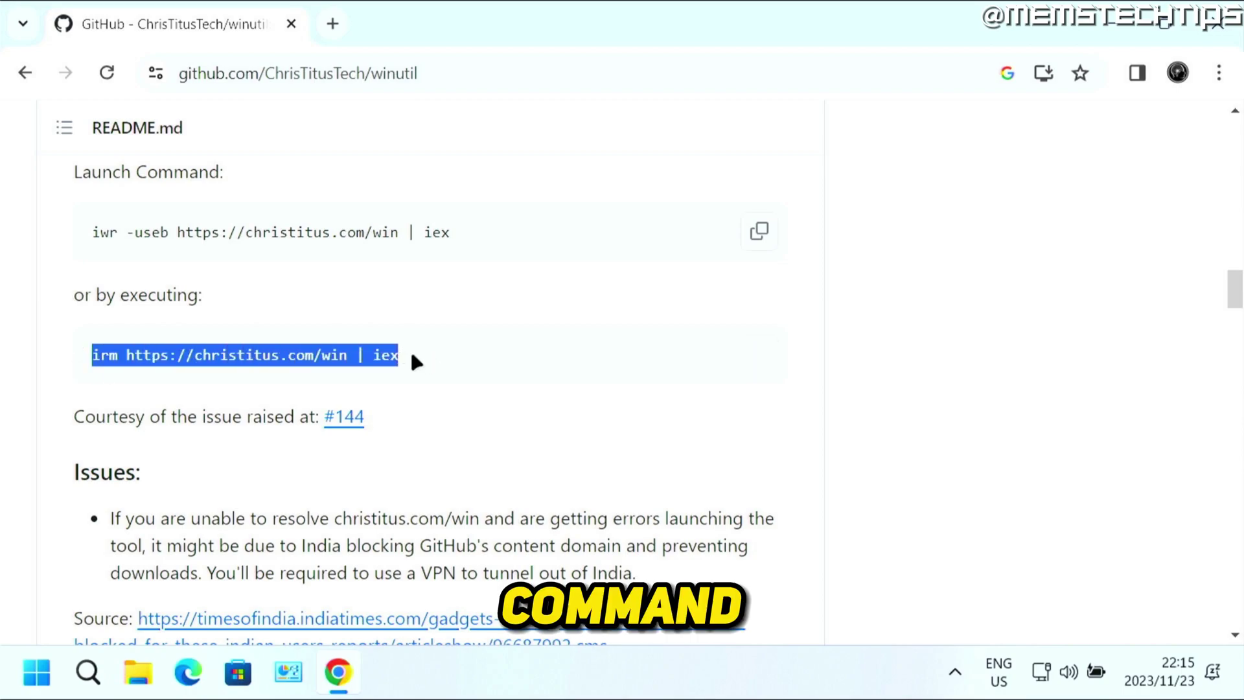
right_click(326, 376)
click(359, 389)
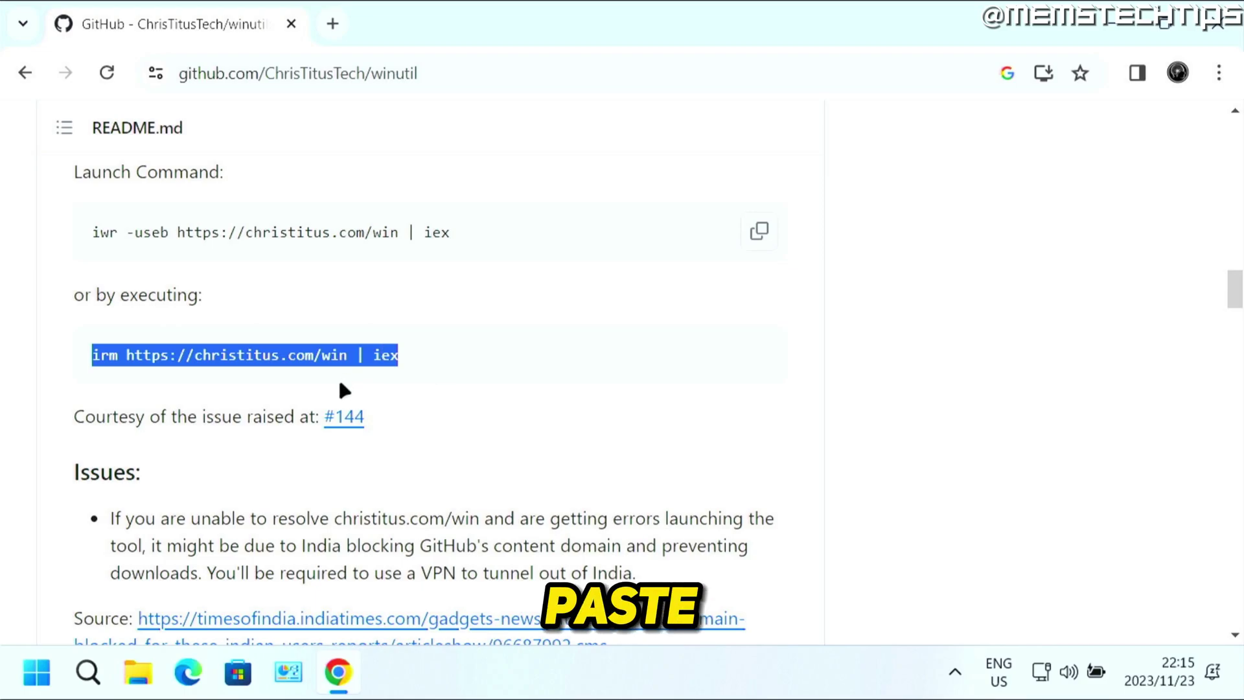
click(87, 671)
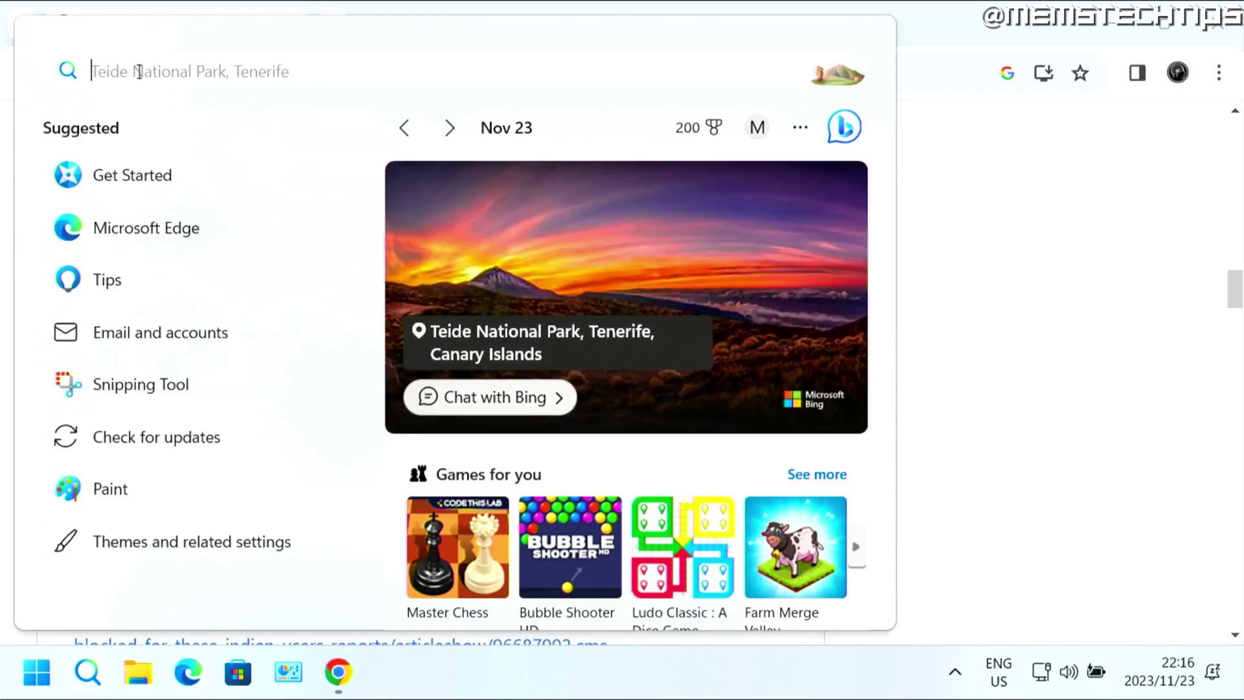
text(powershell)
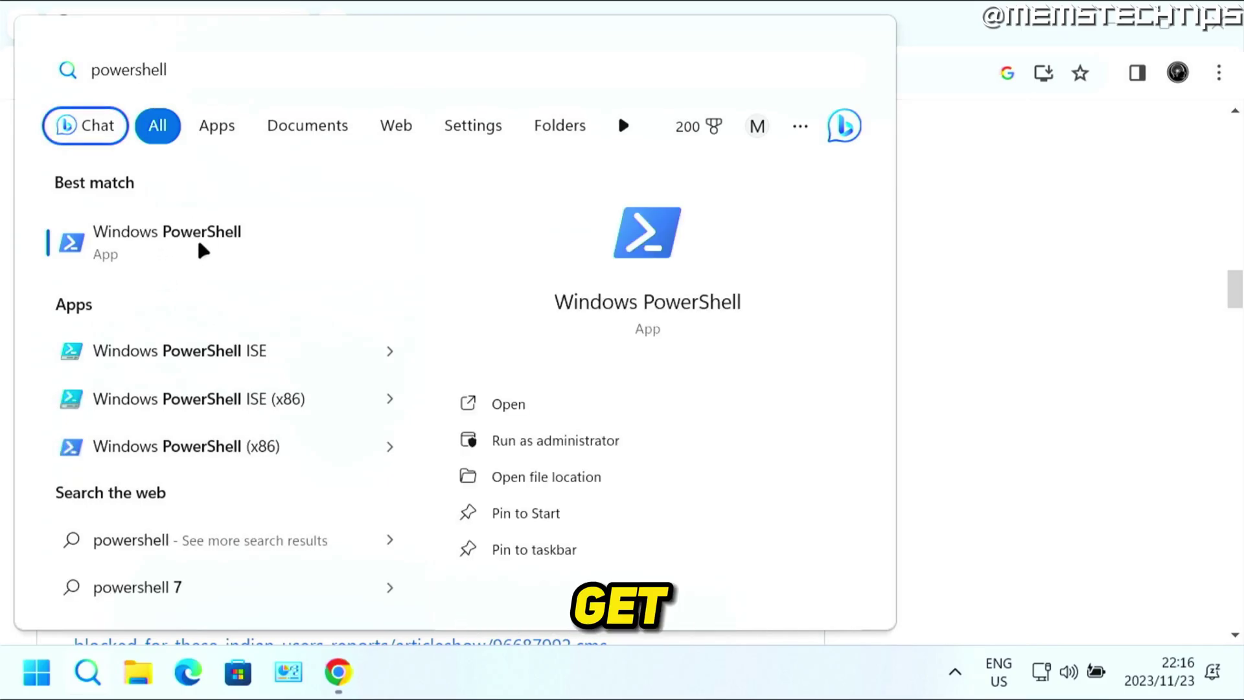
Run Windows PowerShell as administrator from the search results
click(579, 440)
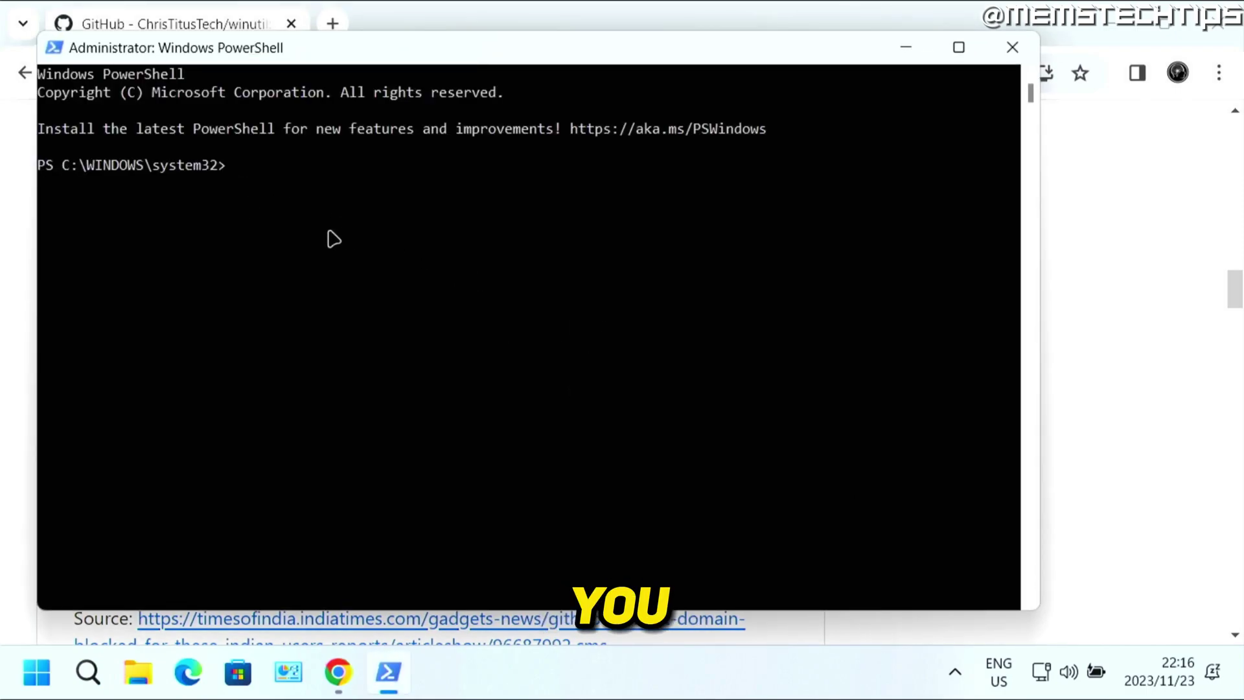
key(ctrl+v)
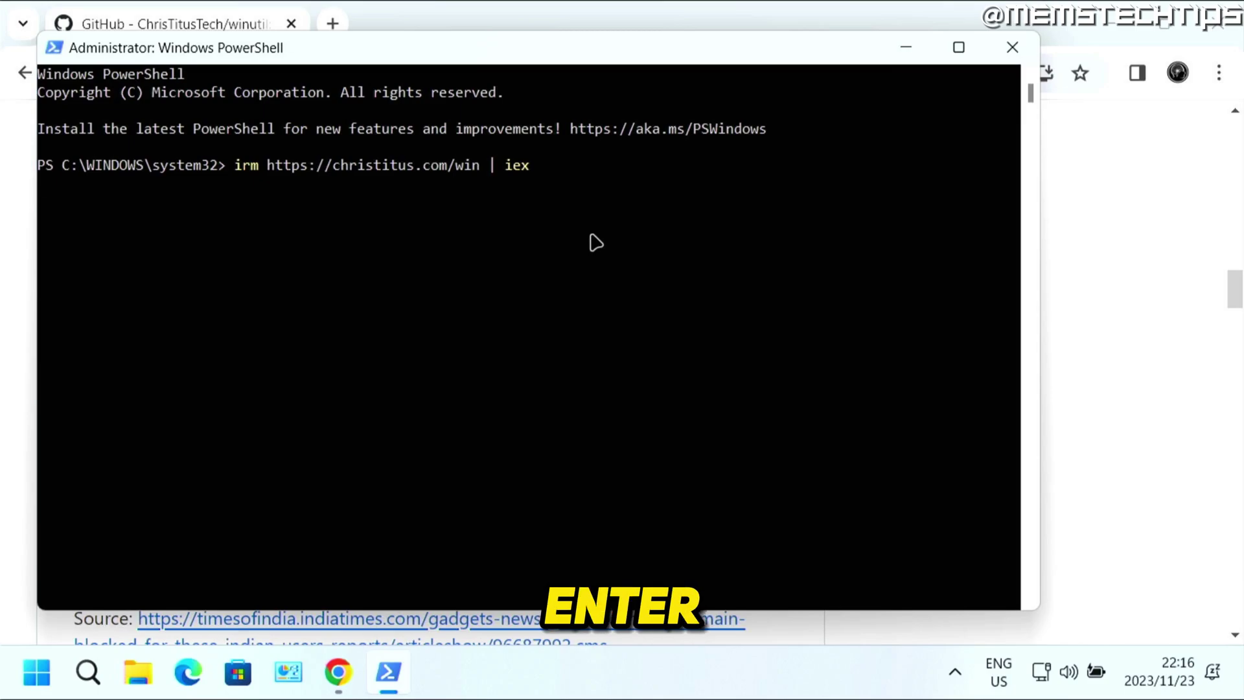
key(Return)
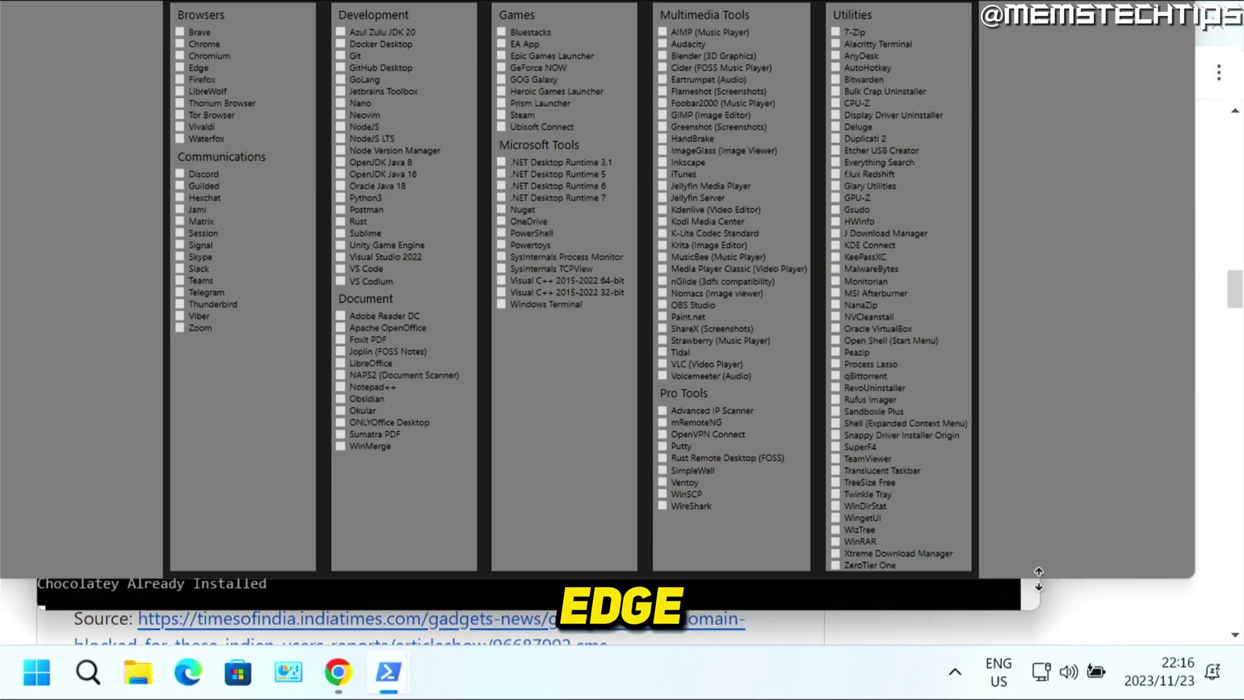
Maximize the utility window and install the ticked Edge browser with Install Selection
mouse_move(1040, 581)
mouse_down()
mouse_move(1032, 483)
mouse_move(1023, 497)
mouse_up()
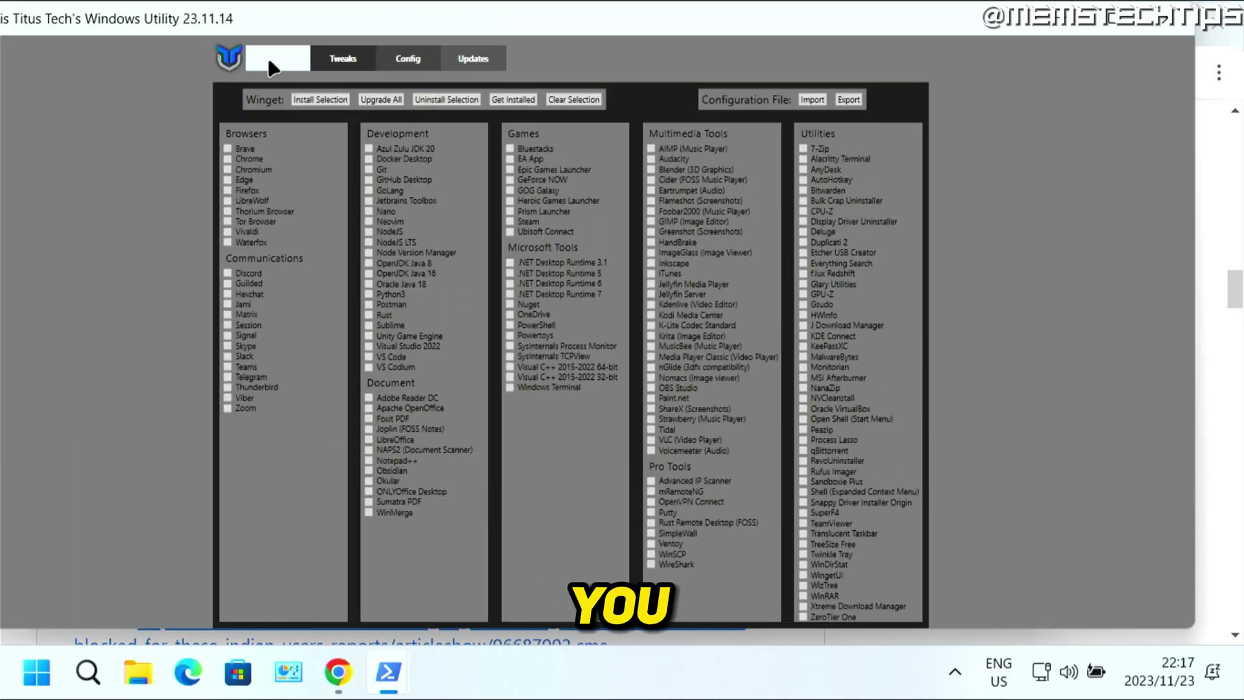
click(1110, 19)
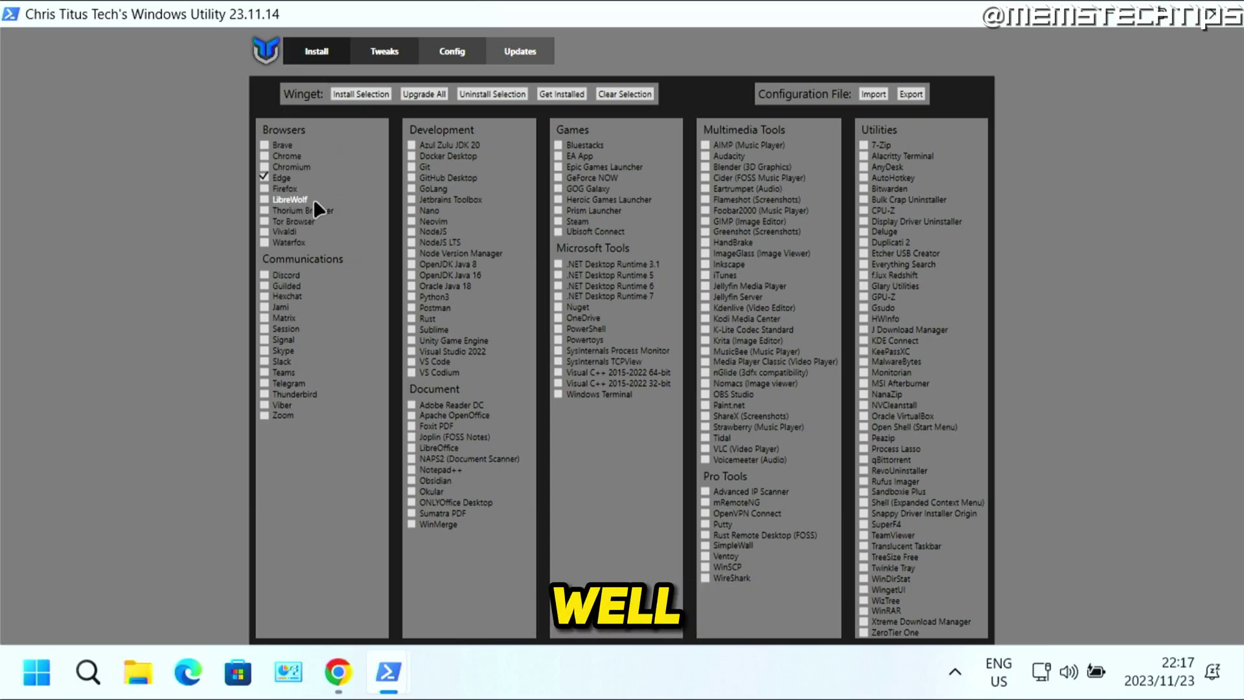
click(372, 98)
mouse_move(389, 672)
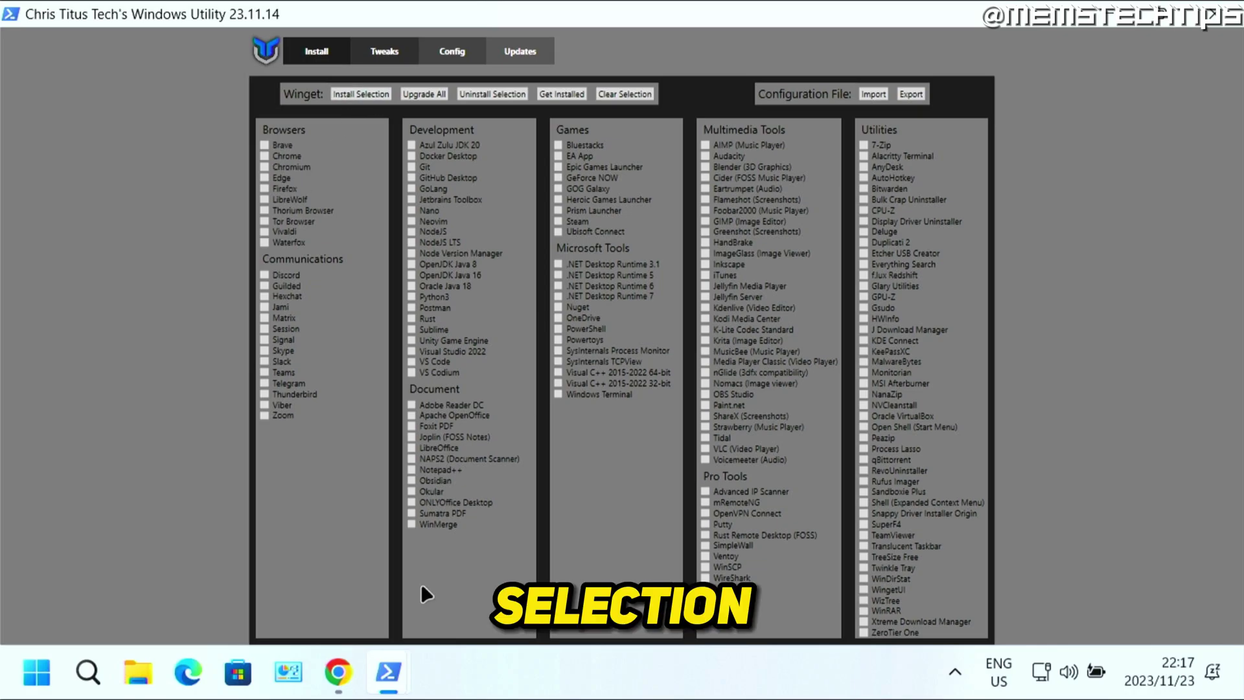
mouse_move(261, 545)
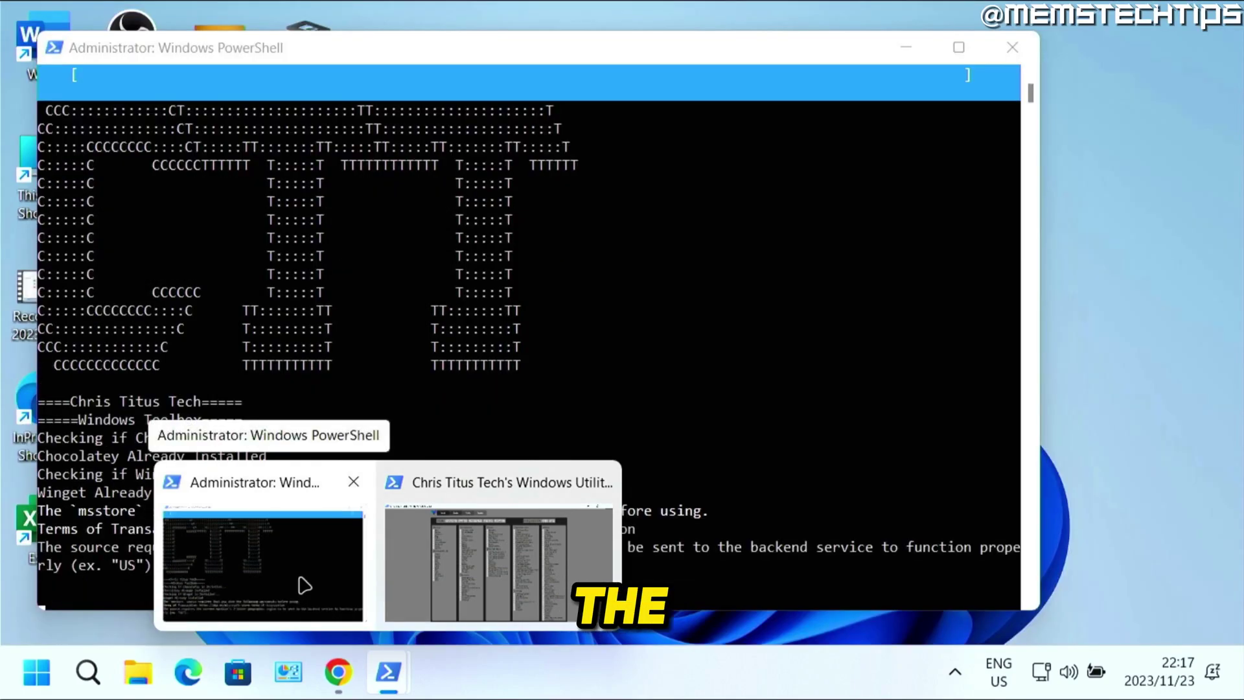
Check the PowerShell log showing Edge already installed with no upgrade, then dismiss the notice
click(303, 584)
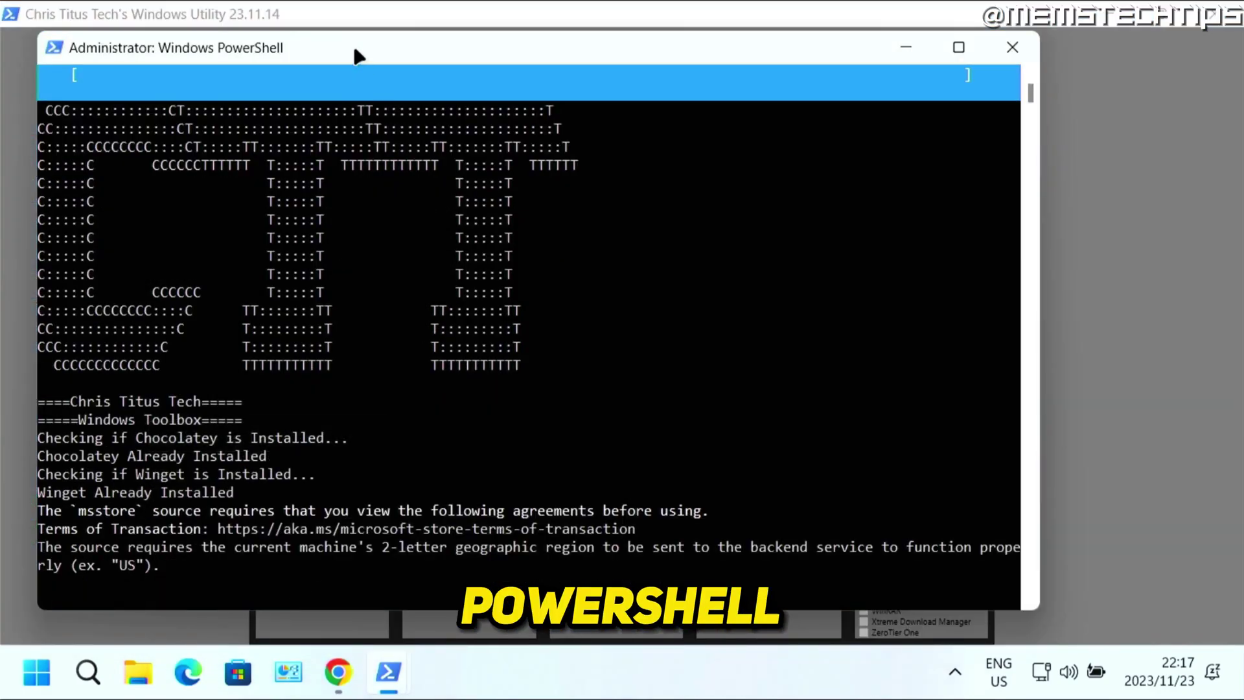
drag(358, 57, 473, 56)
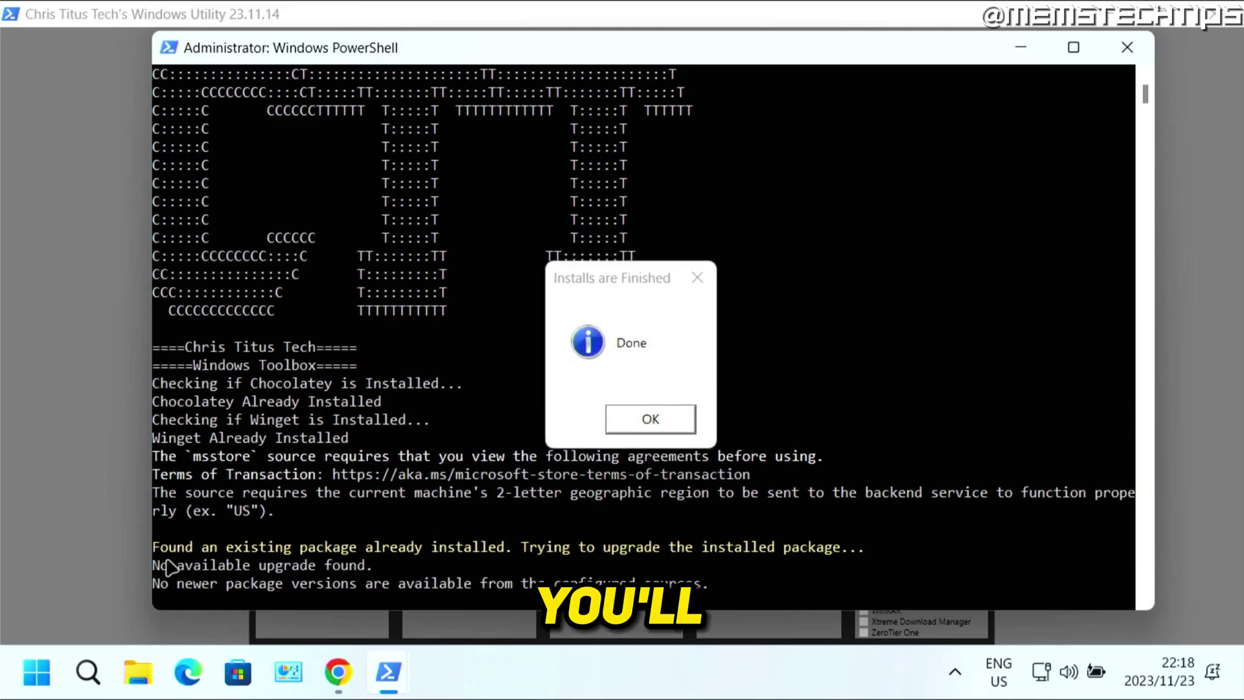
drag(153, 550, 868, 554)
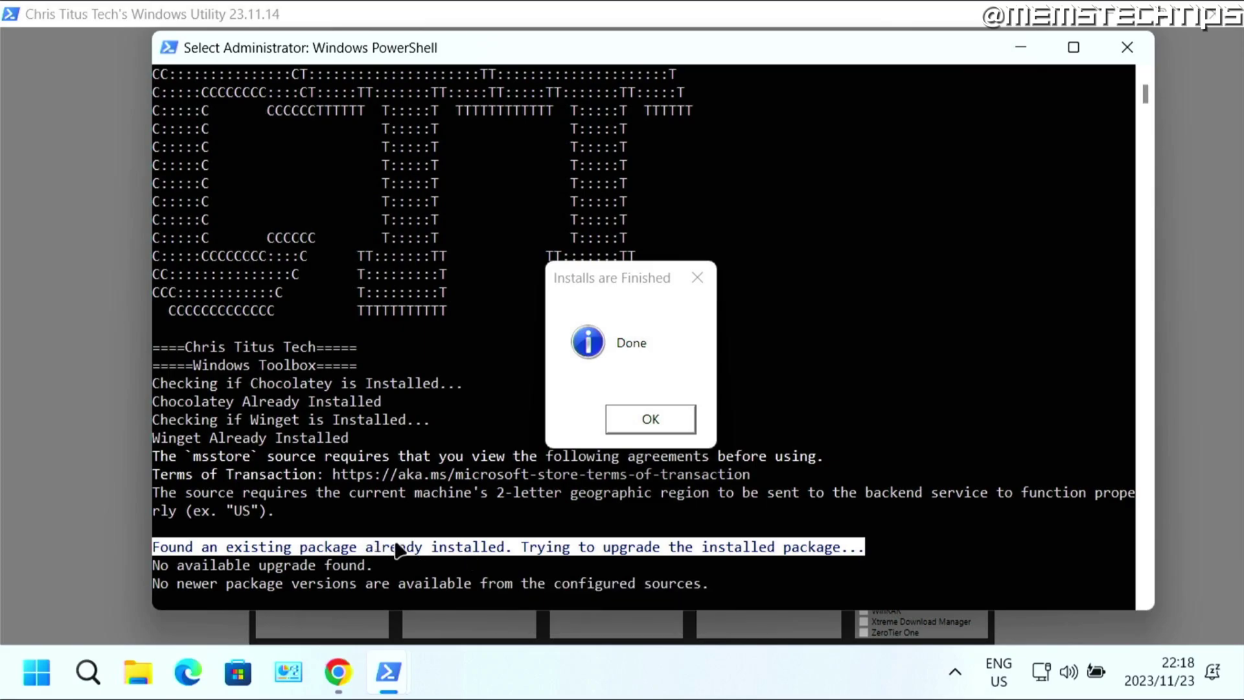
drag(154, 568, 376, 573)
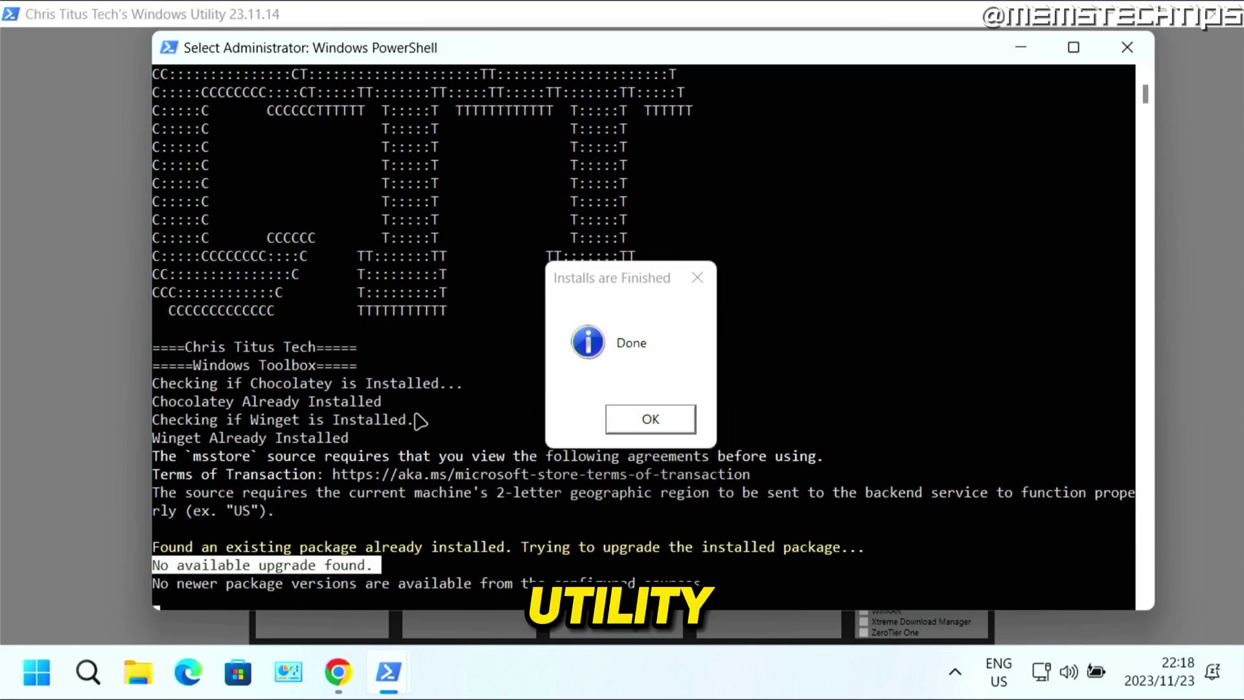
click(659, 413)
mouse_move(389, 672)
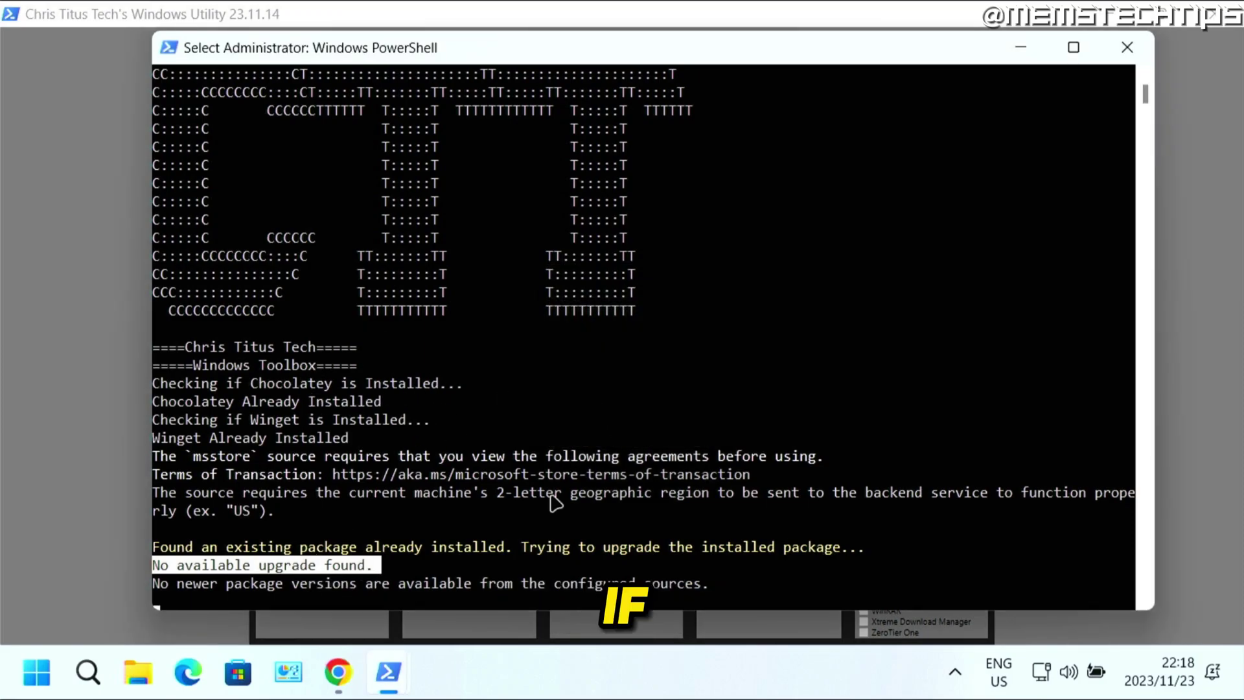
Install the checked Firefox package and bring the PowerShell console forward to watch progress
click(458, 573)
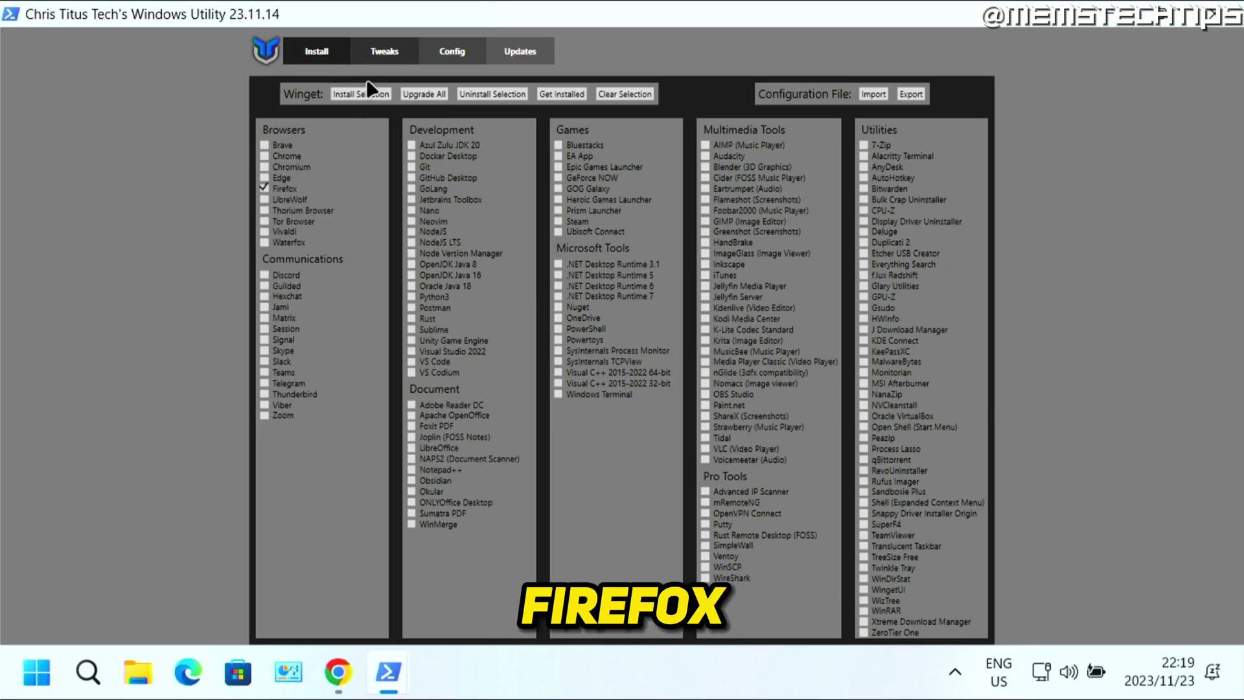
click(381, 98)
mouse_move(388, 672)
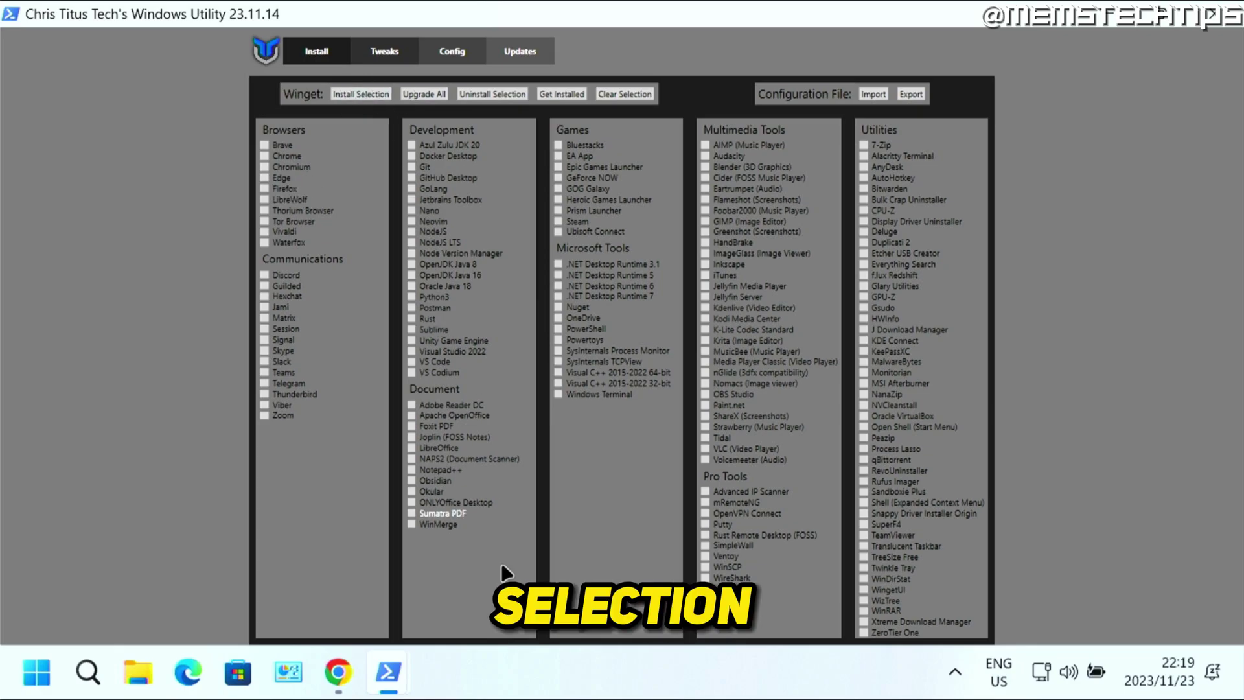
click(279, 560)
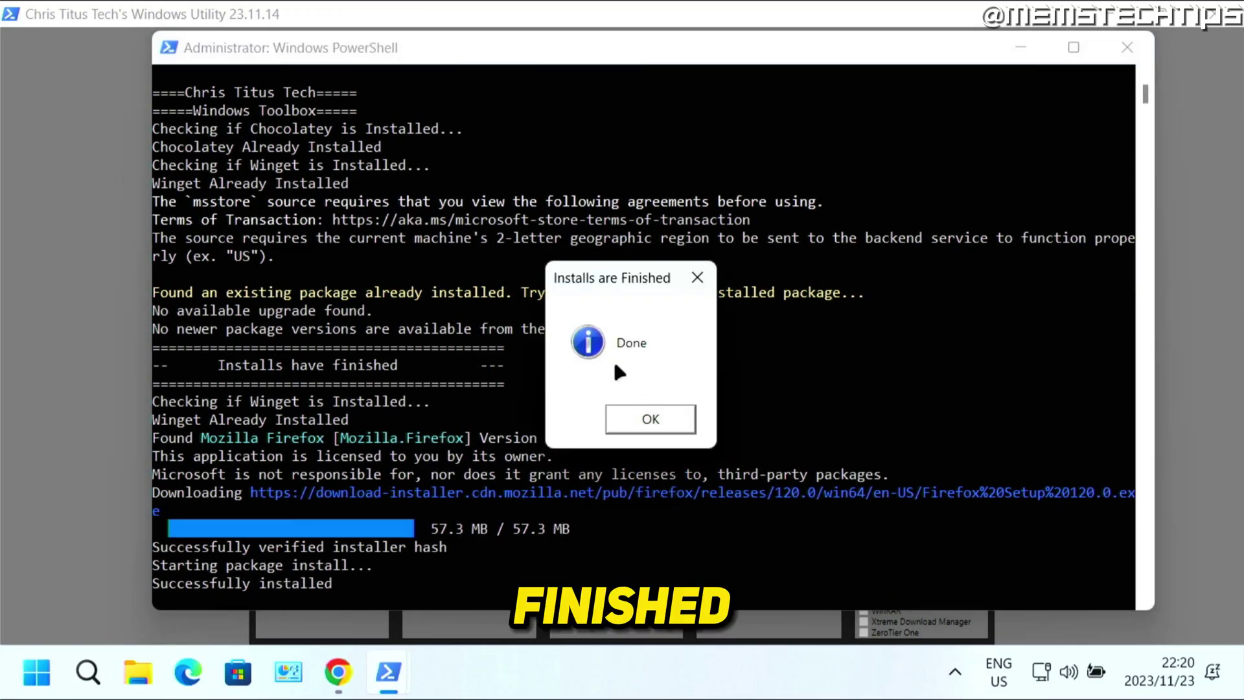
Dismiss the 'Installs are Finished' notice once Firefox reports successful installation
click(663, 428)
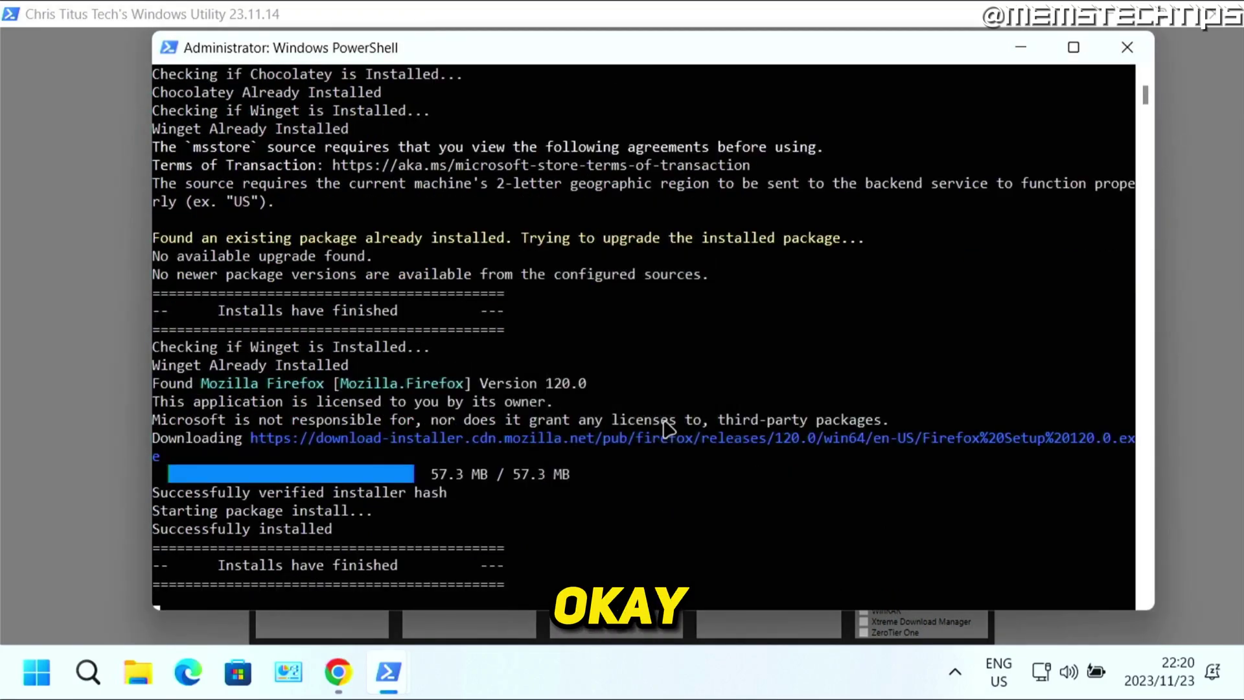
Launch Firefox from the Start menu's All apps list and close the PowerShell console
click(37, 672)
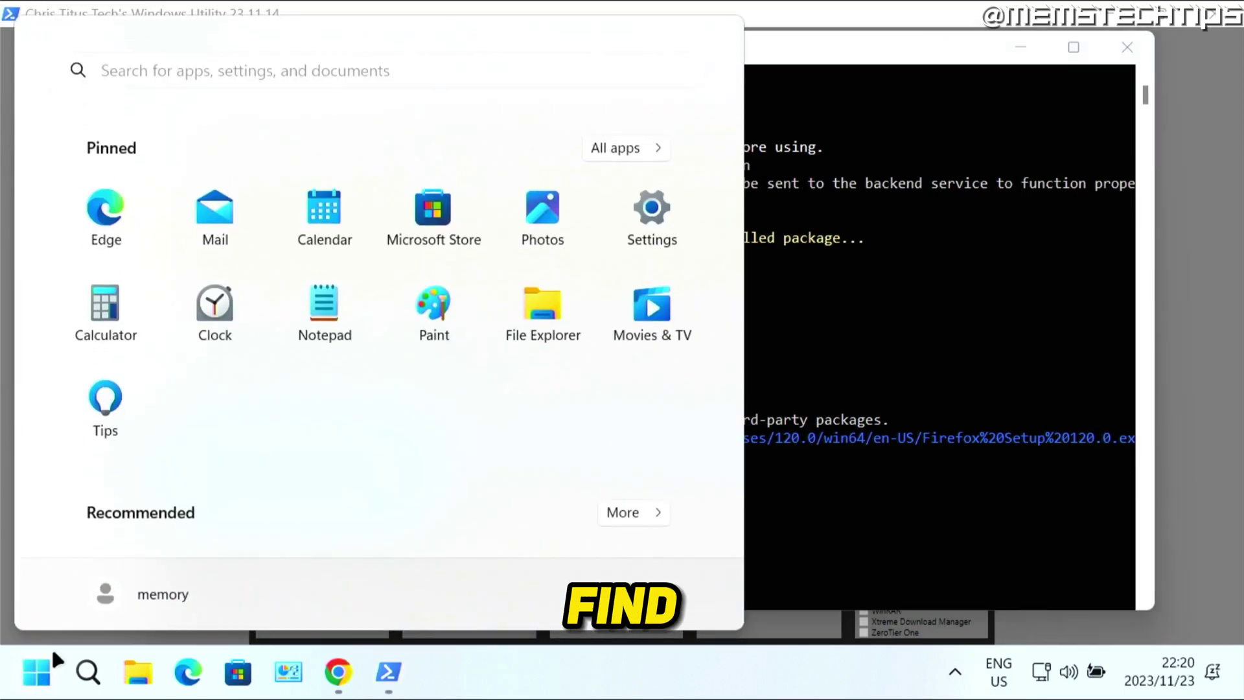
click(634, 151)
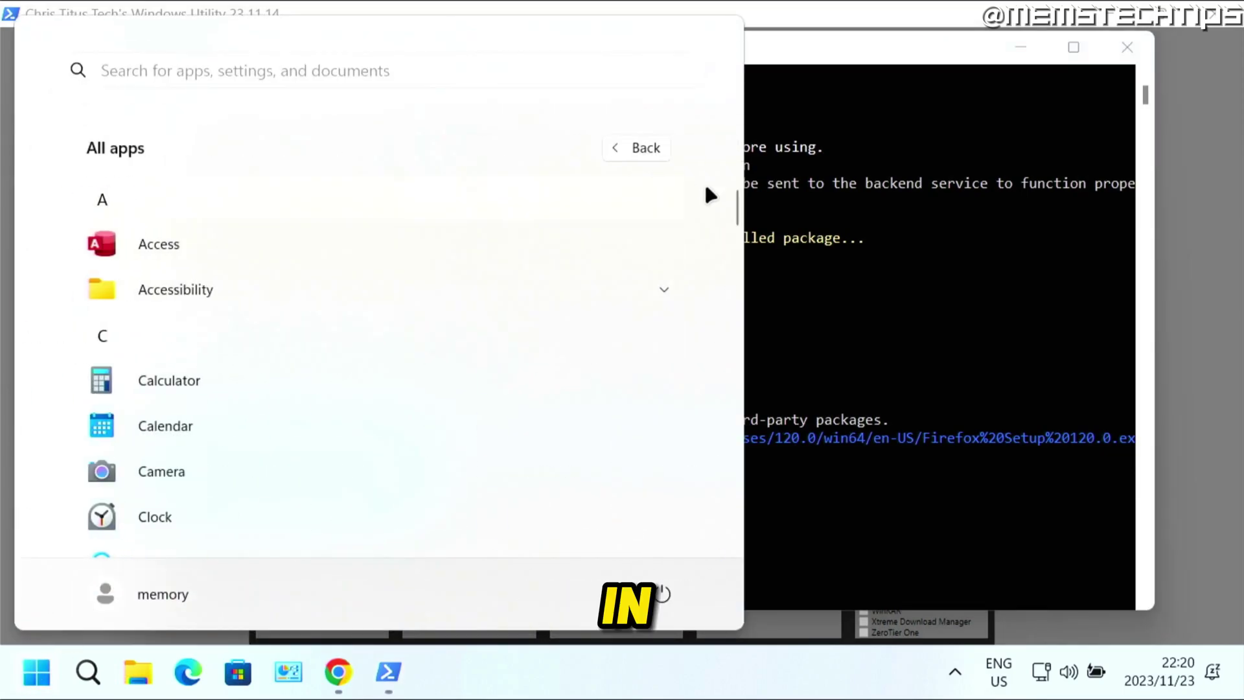
drag(737, 210, 730, 259)
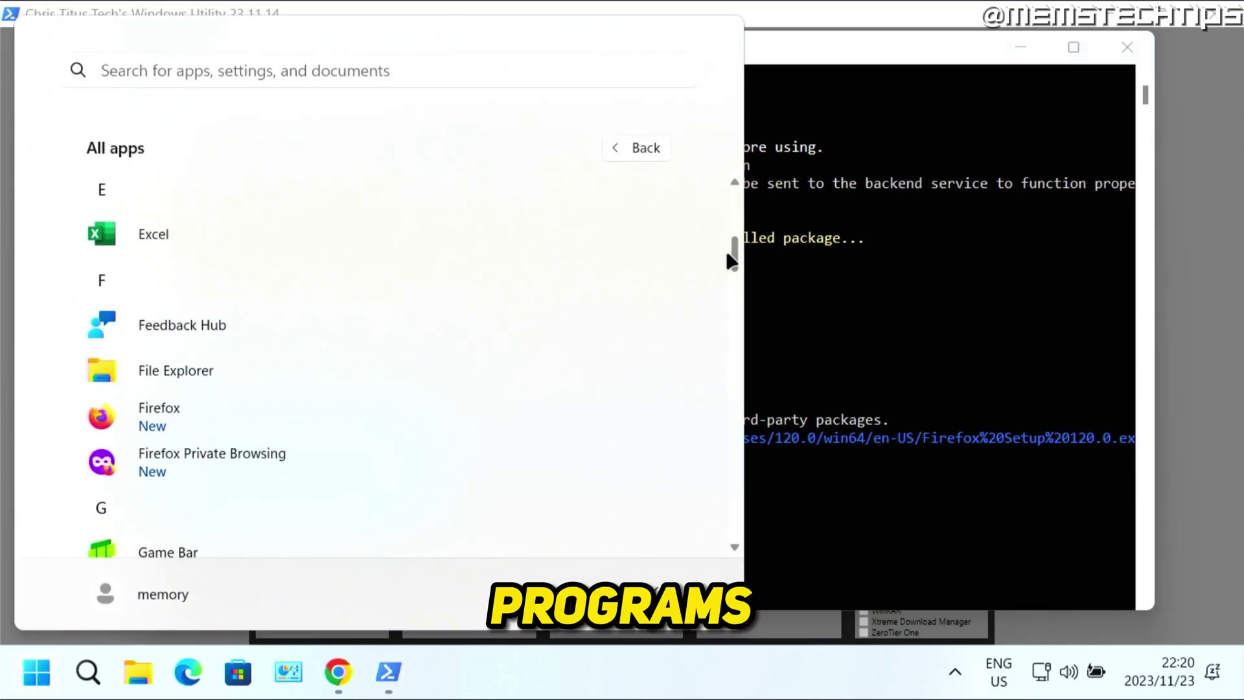
click(216, 391)
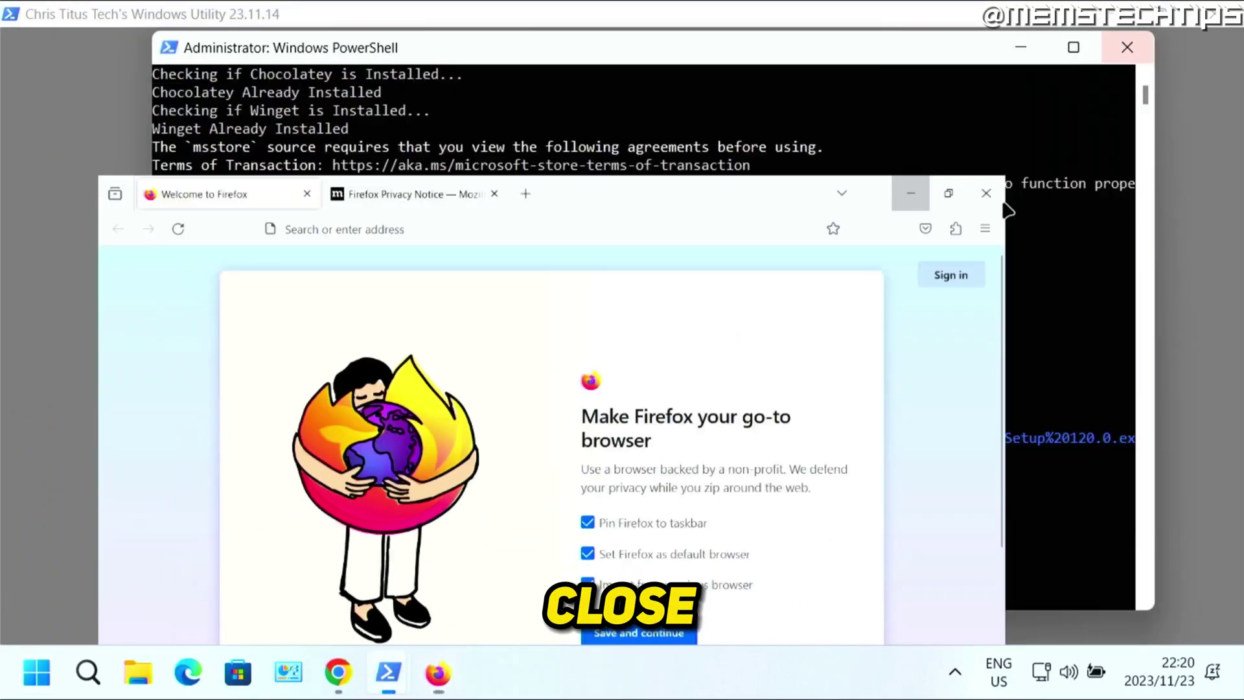
click(988, 192)
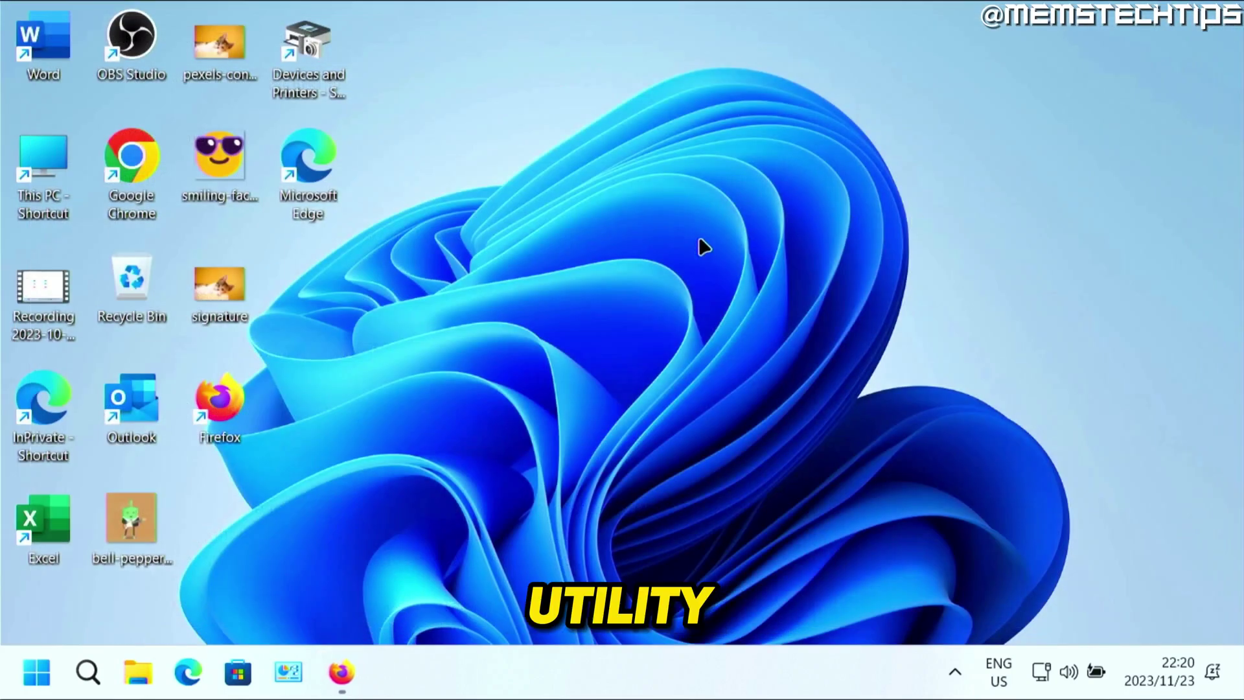
Close Firefox's Privacy Notice and Welcome tabs, leaving a fresh new tab
click(338, 672)
click(489, 25)
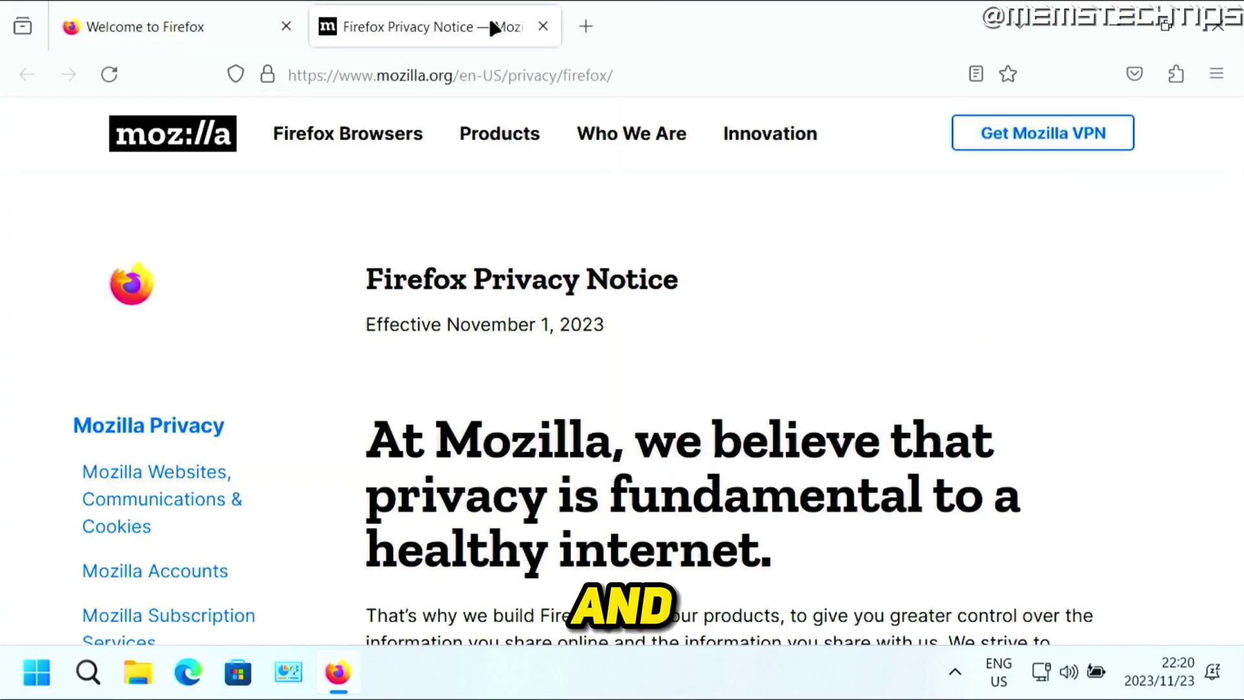
click(549, 26)
click(326, 27)
click(286, 26)
Search 'download microsoft edge' and open Microsoft's official Edge download page
click(409, 75)
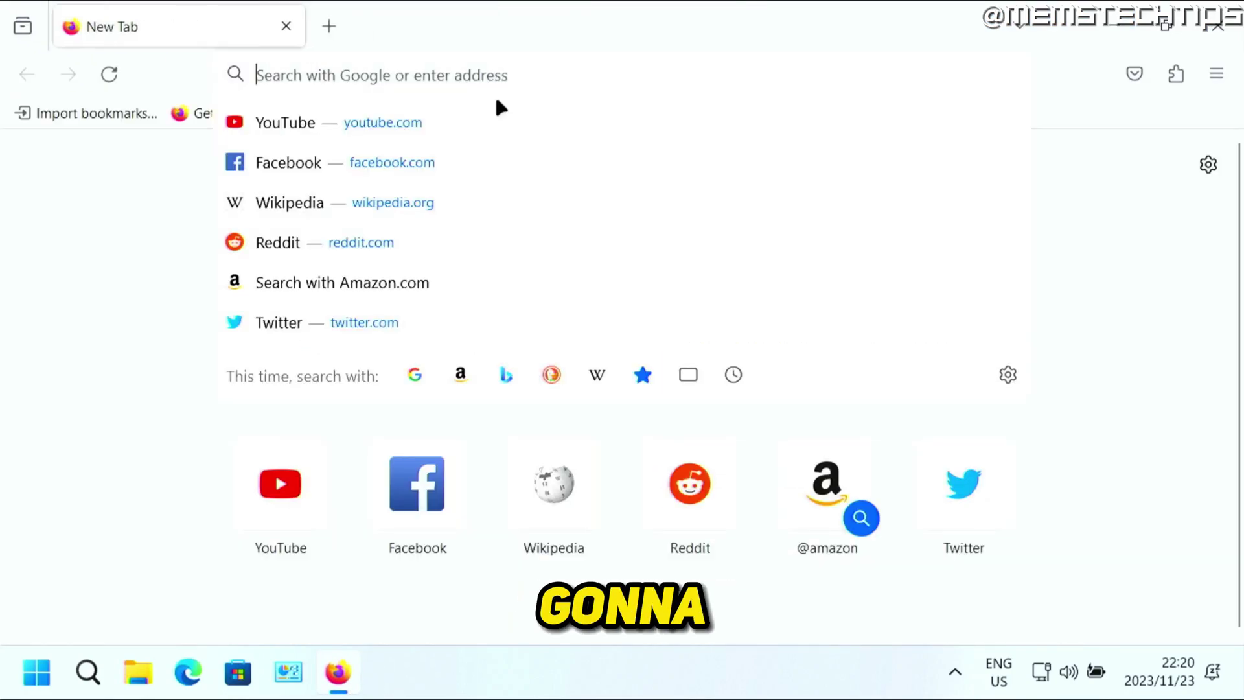
text(d)
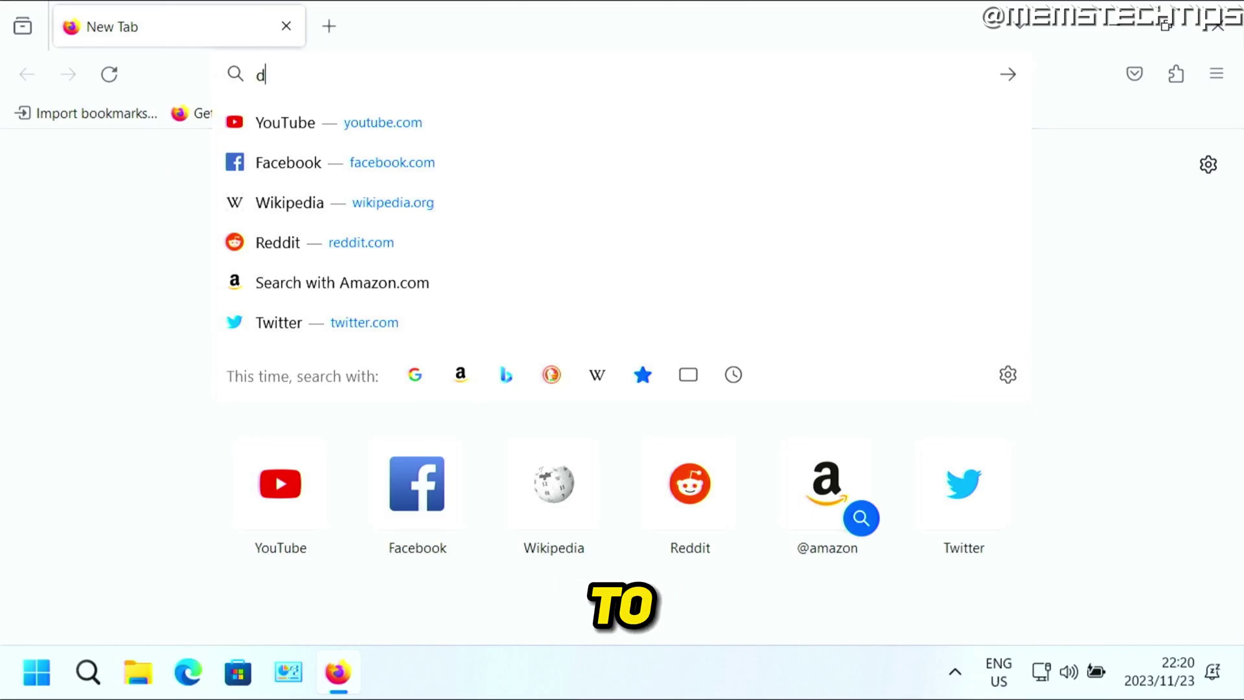
text(ownload microso)
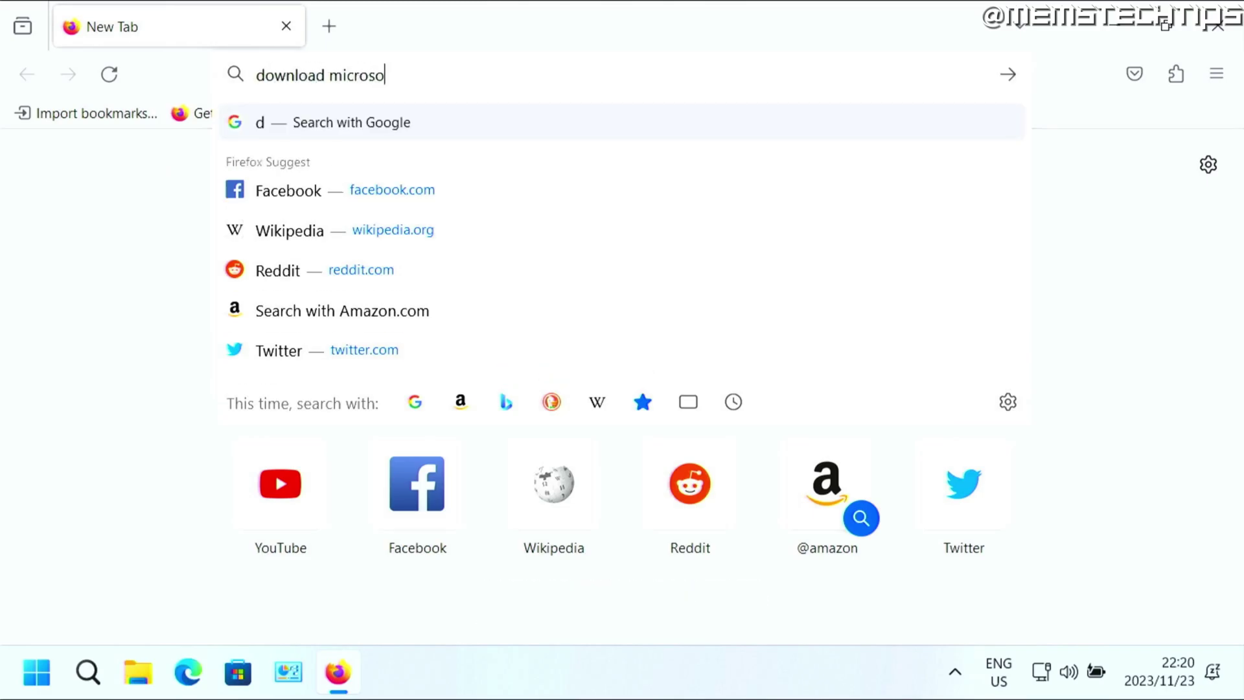
text(ft edge)
key(Return)
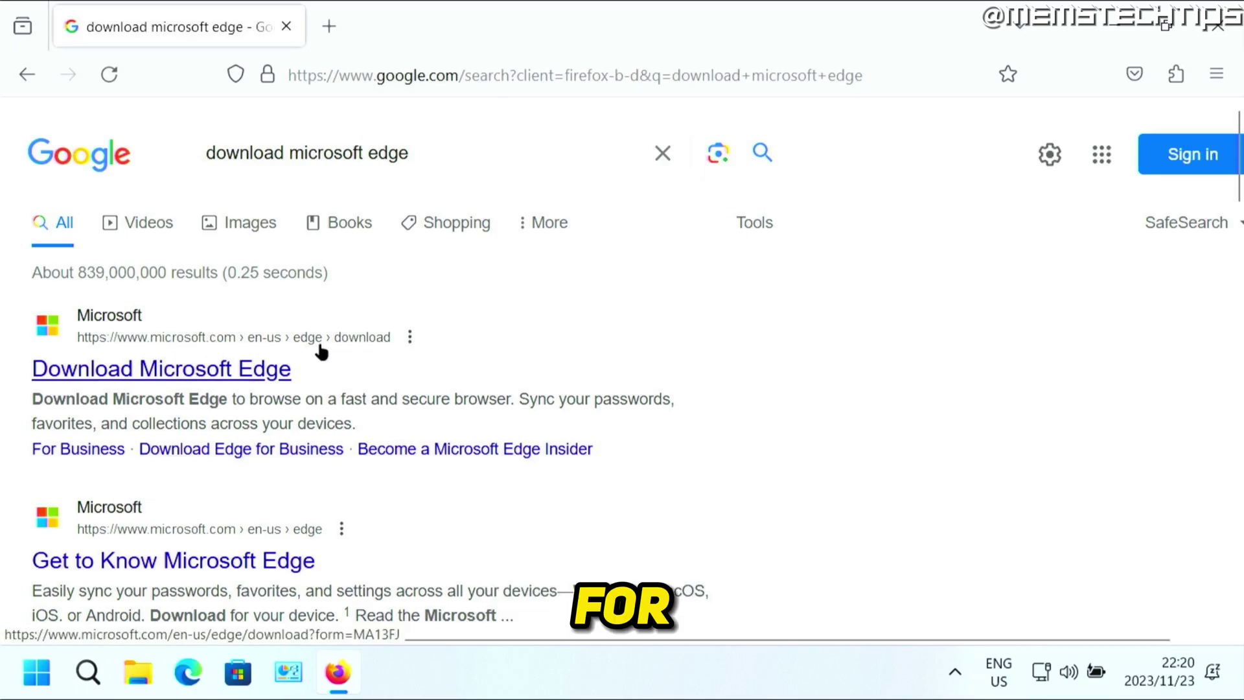
click(233, 374)
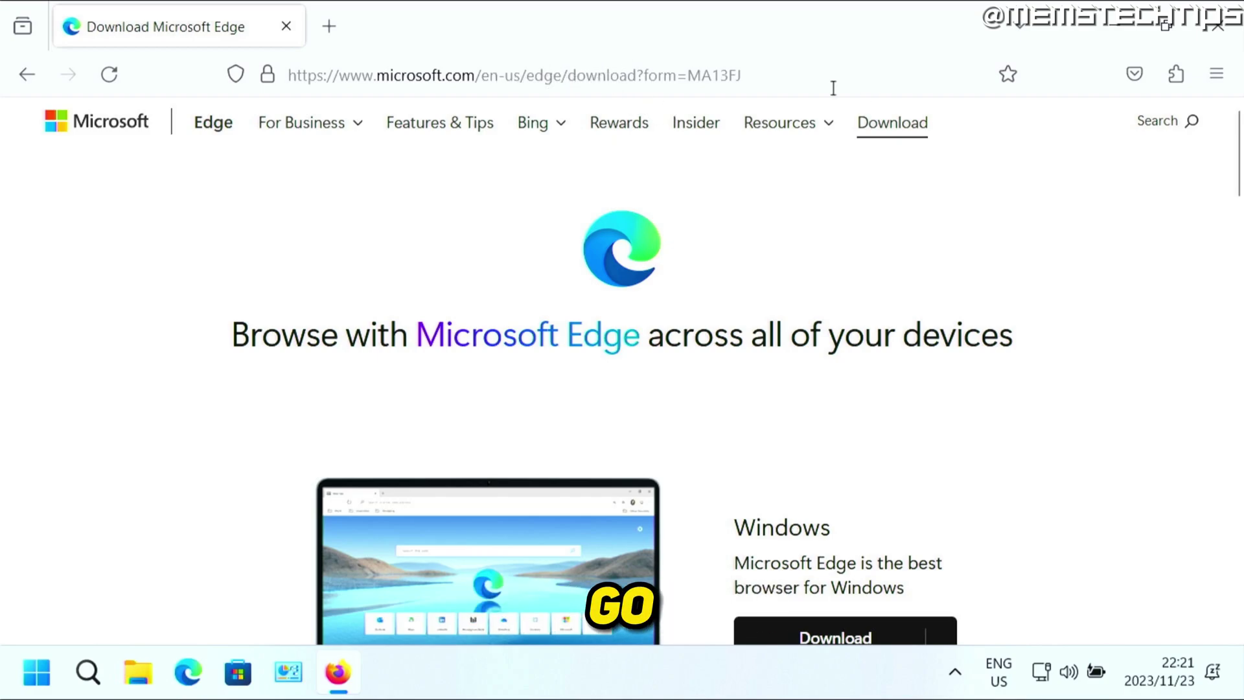
drag(1240, 144, 1238, 203)
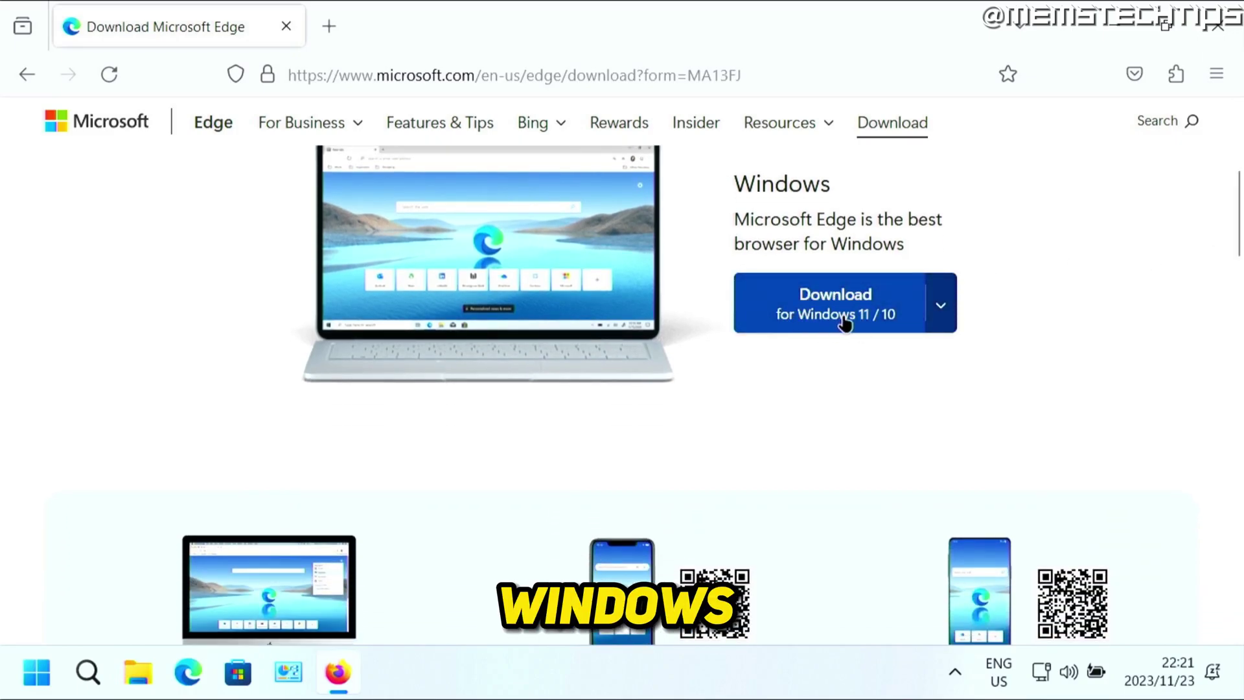
Download the Edge installer for Windows 11/10 after accepting the license, then close Firefox
click(848, 318)
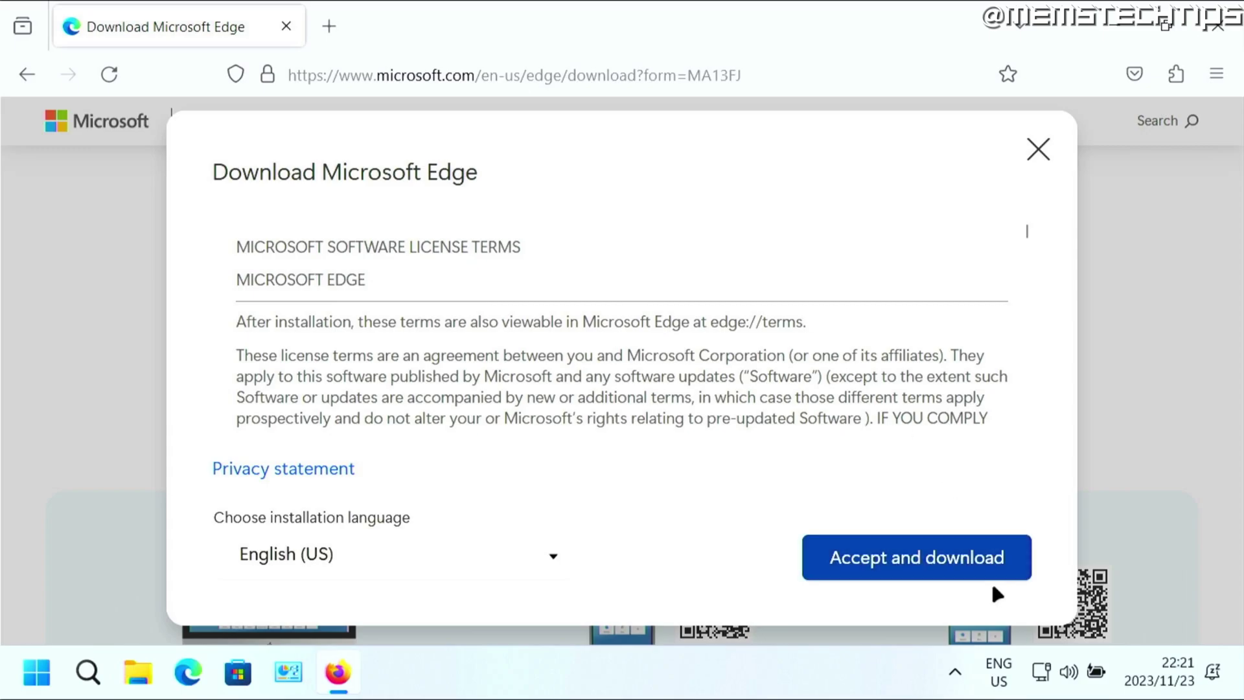
click(990, 561)
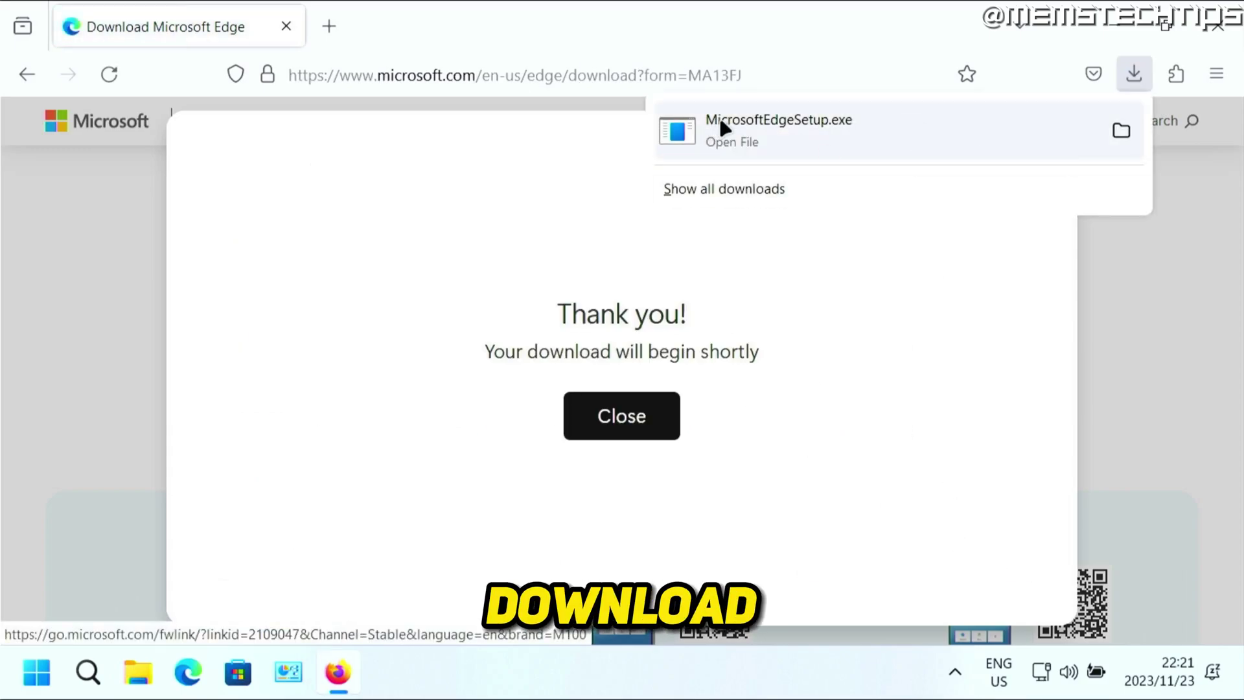
click(803, 143)
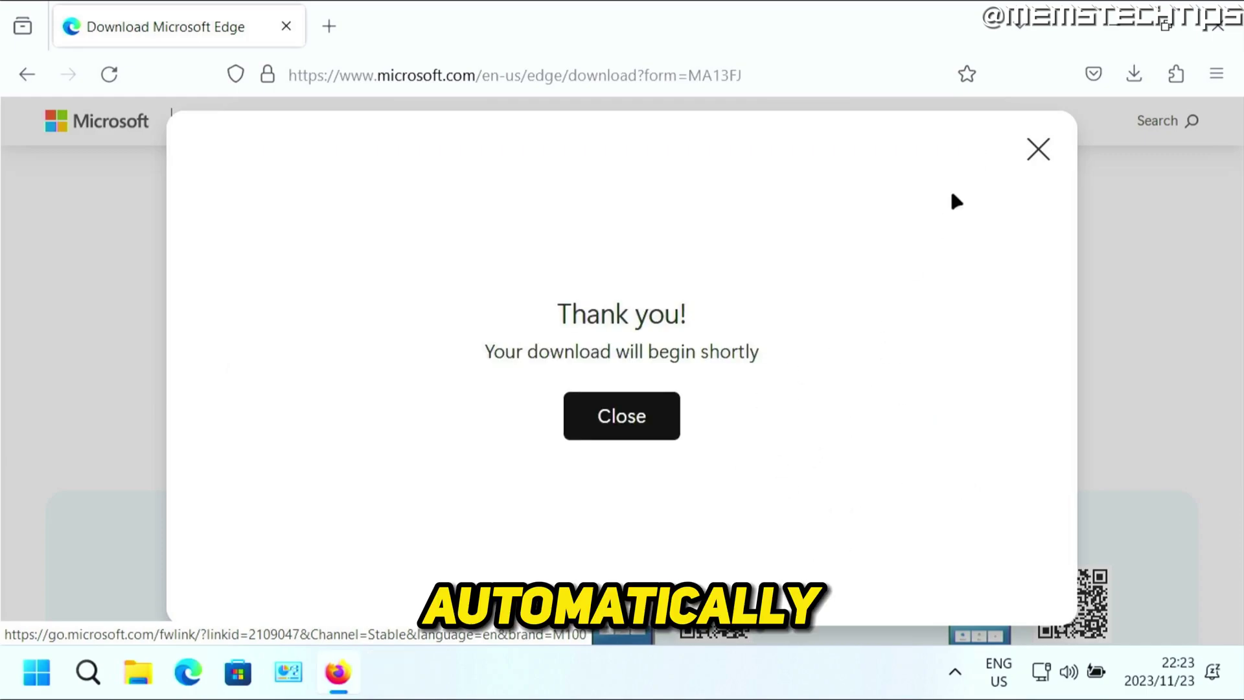
click(1039, 151)
click(1212, 25)
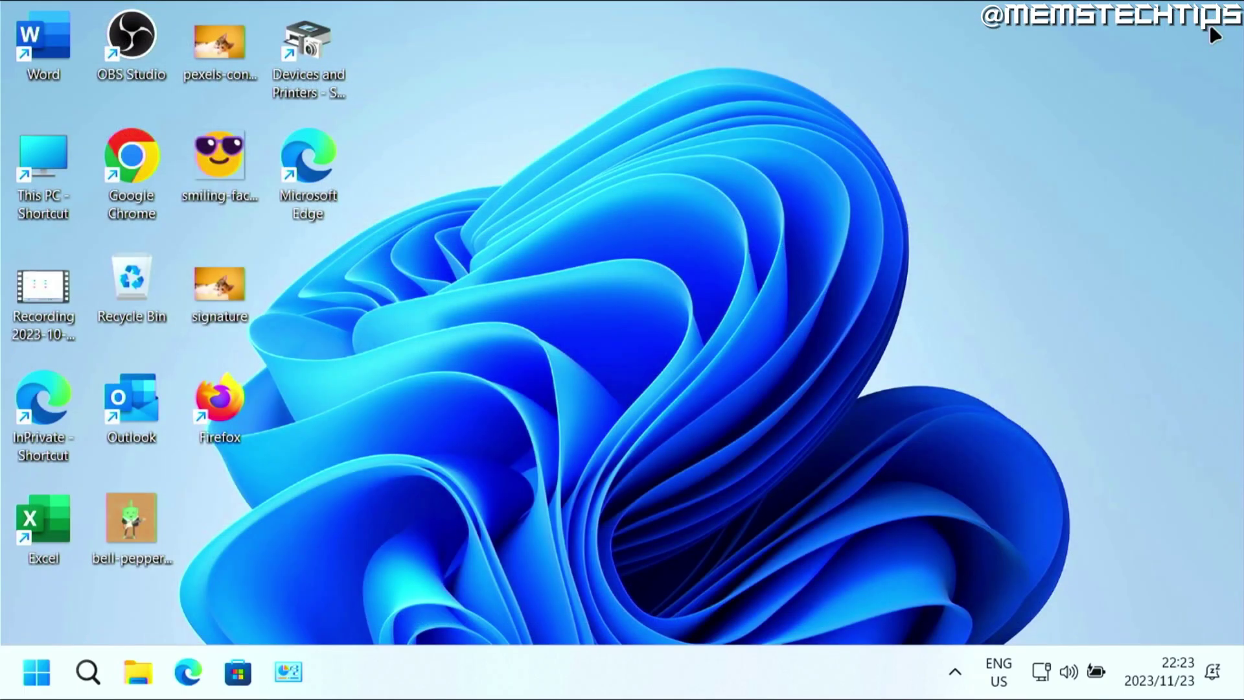
Launch the reinstalled Microsoft Edge from its taskbar icon
click(188, 673)
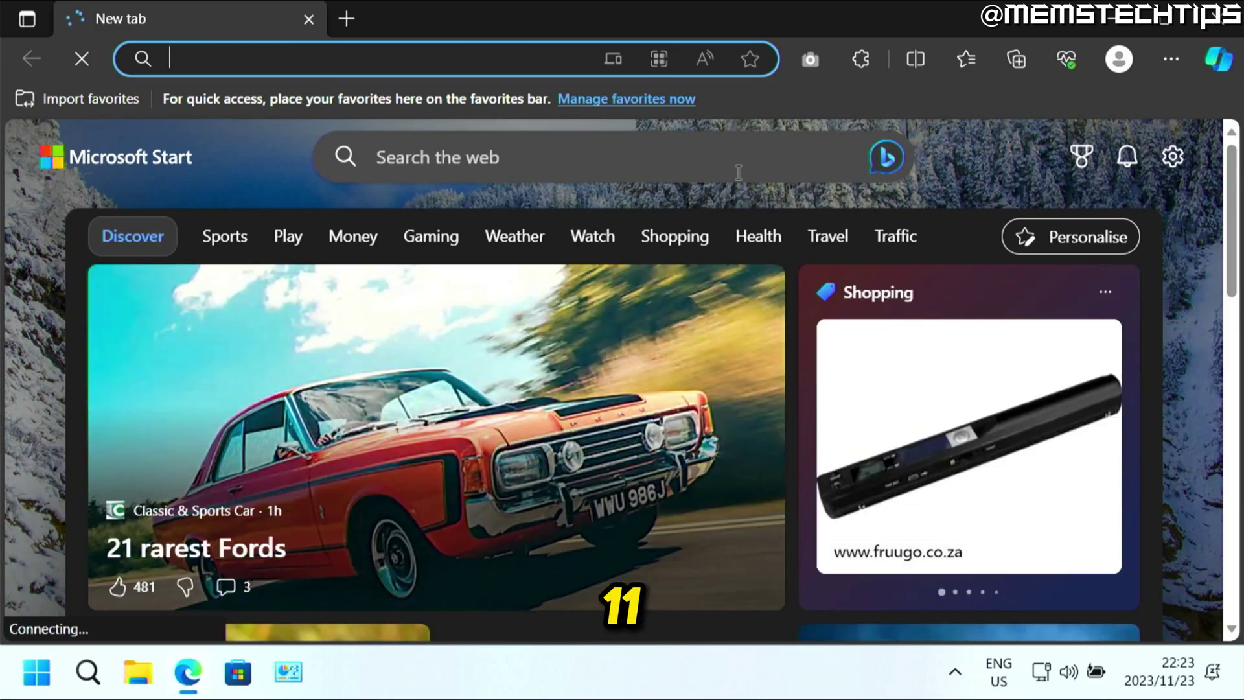